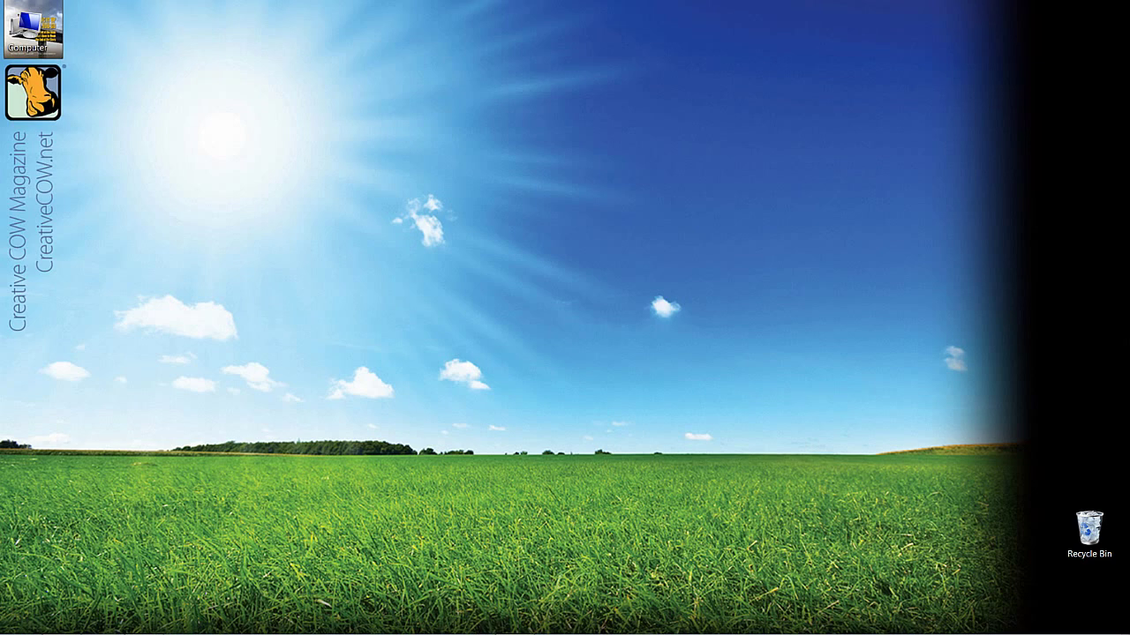
# Step: Create a new transparent 1920x1080 document in Photoshop
pyautogui.hotkey('alt', 'Tab')
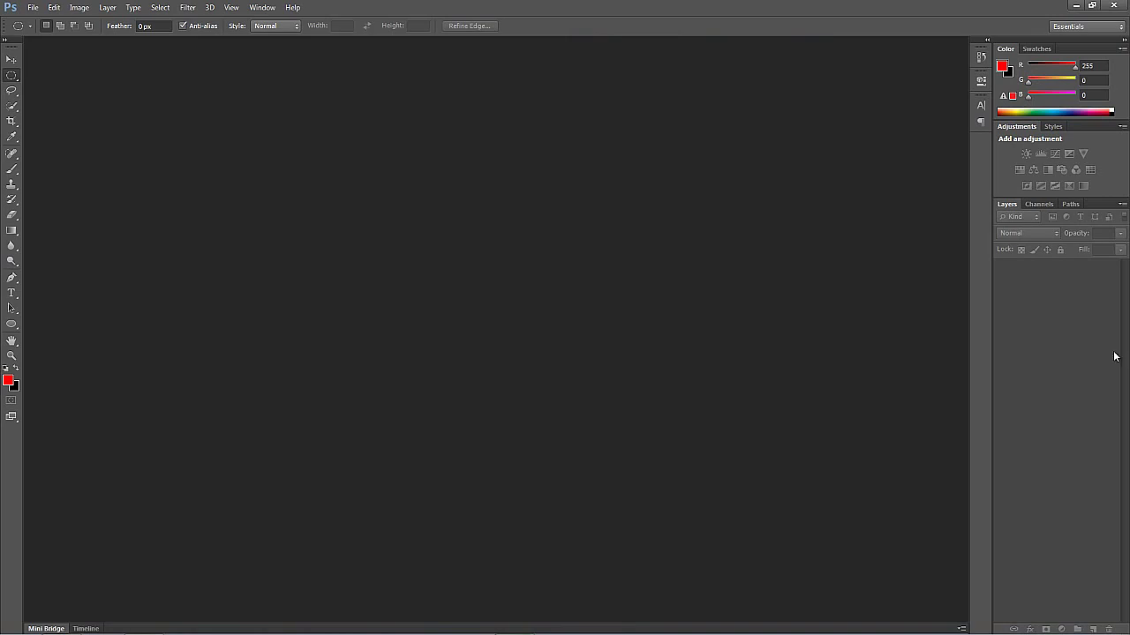
pyautogui.click(33, 7)
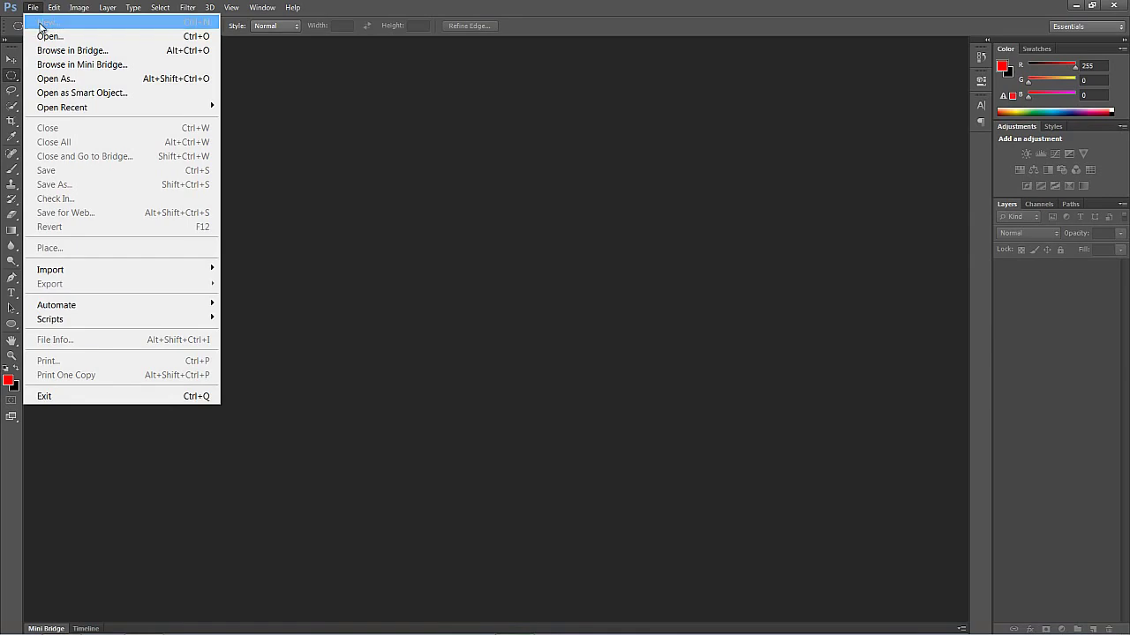
pyautogui.click(40, 24)
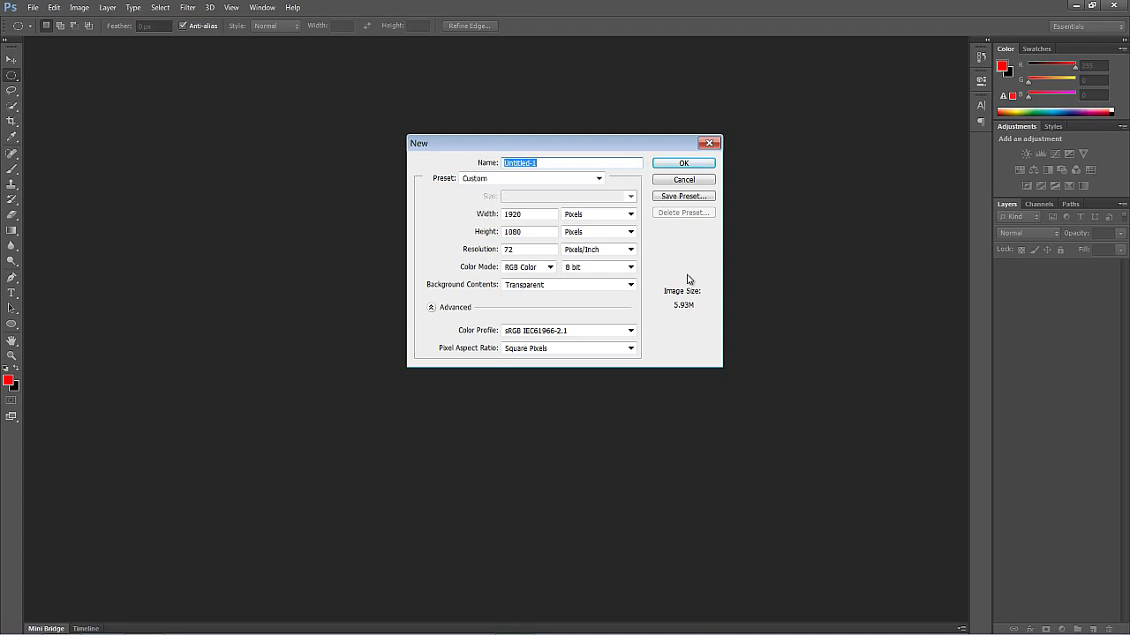
pyautogui.click(671, 163)
# Step: Fill a large elliptical selection across the canvas with a blue foreground colour
pyautogui.click(10, 382)
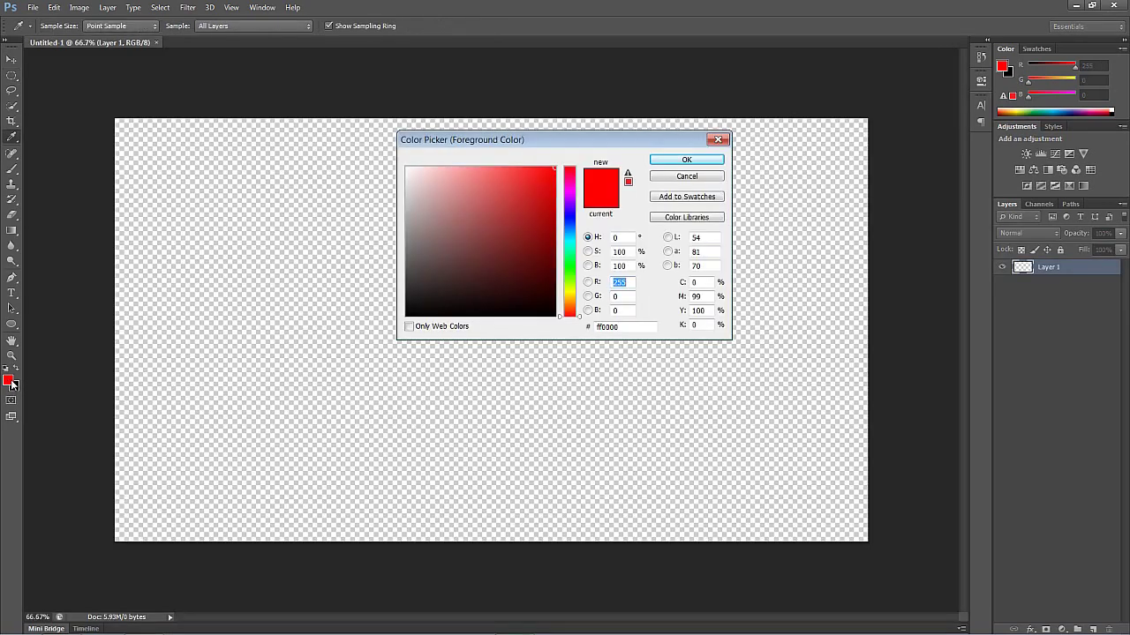
pyautogui.click(570, 222)
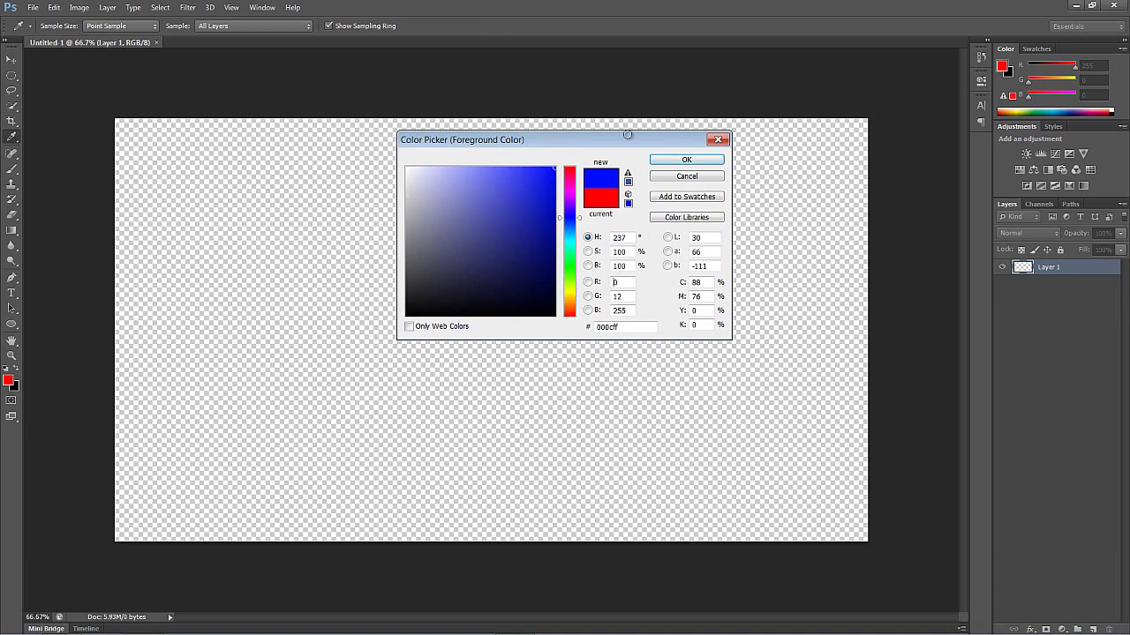
pyautogui.click(686, 159)
pyautogui.moveTo(156, 148); pyautogui.dragTo(812, 456)
pyautogui.hotkey('shift', 'F5')
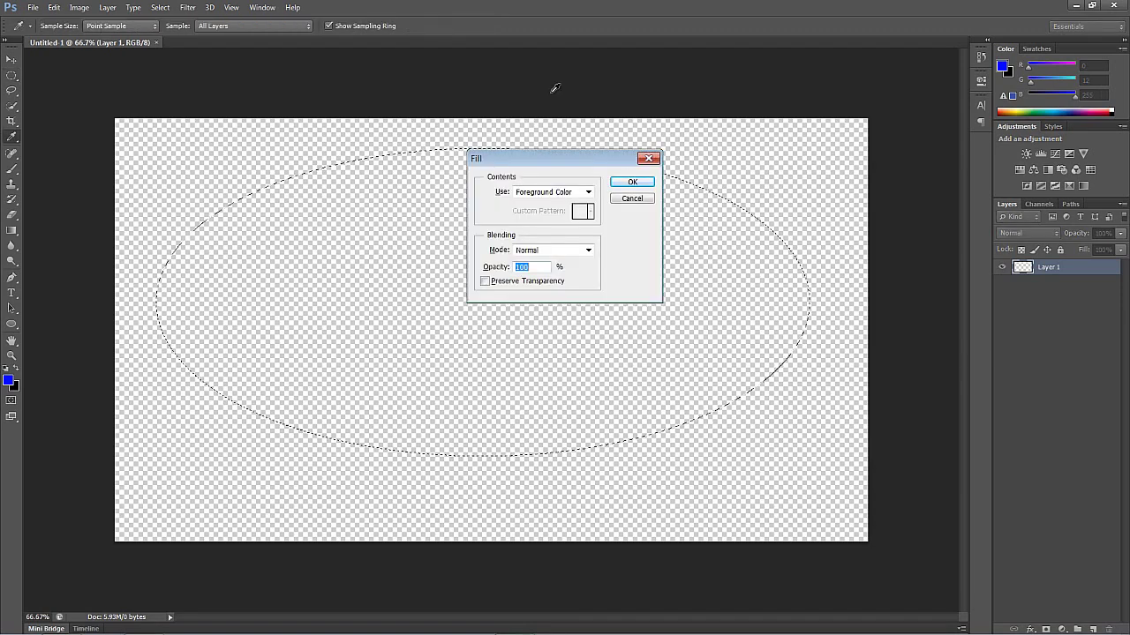
pyautogui.click(621, 185)
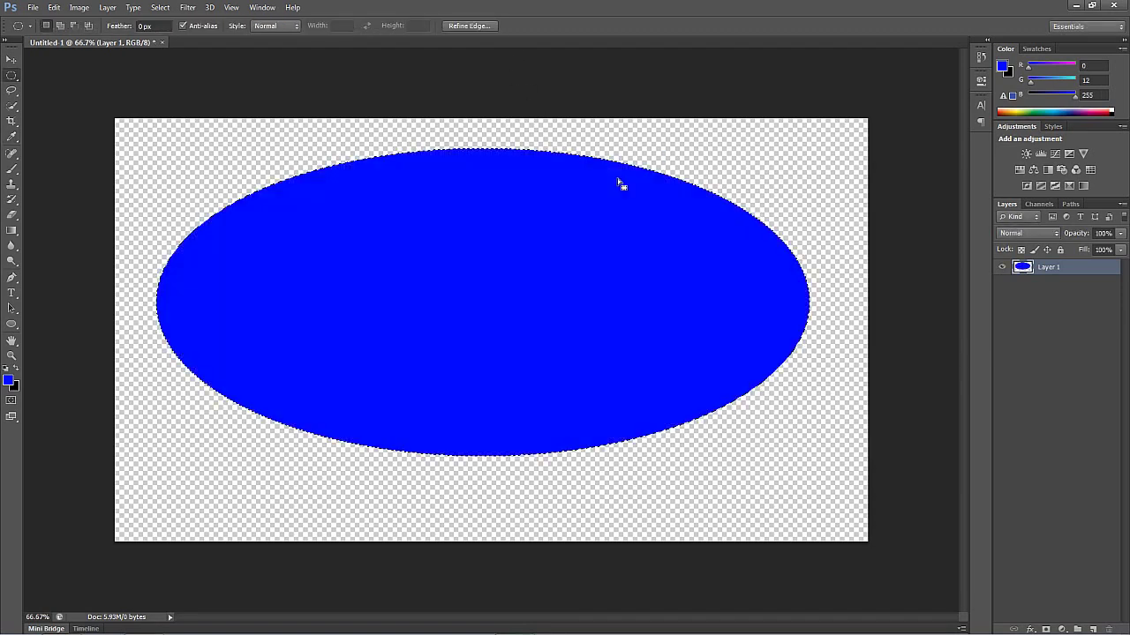
# Step: Add a Bevel & Emboss effect with increased size to the ellipse layer
pyautogui.doubleClick(1008, 272)
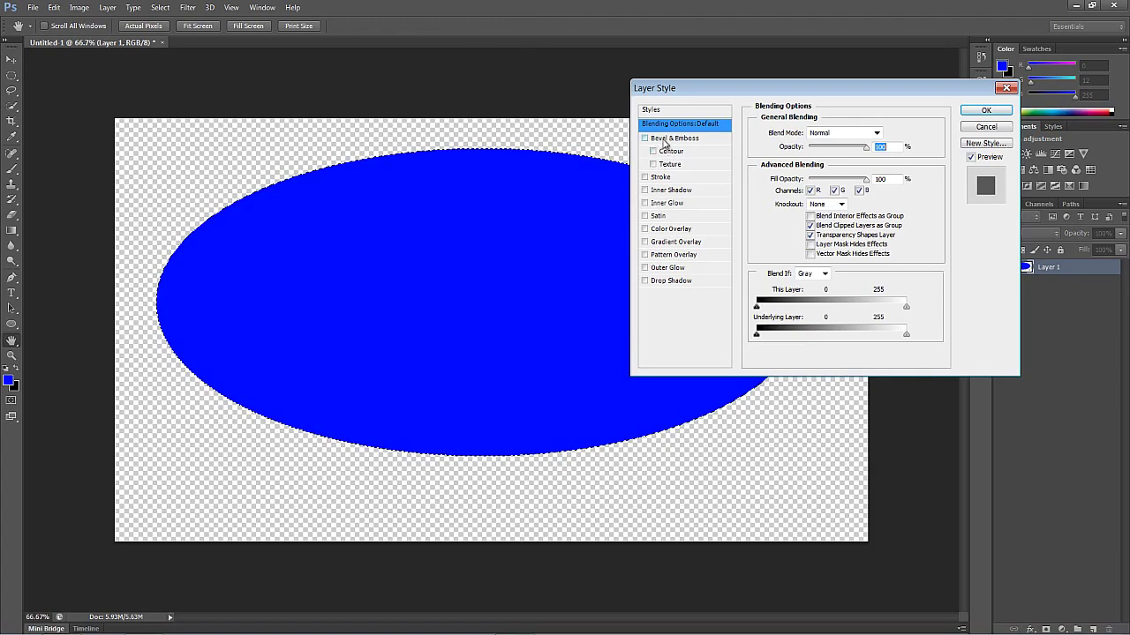
pyautogui.click(663, 140)
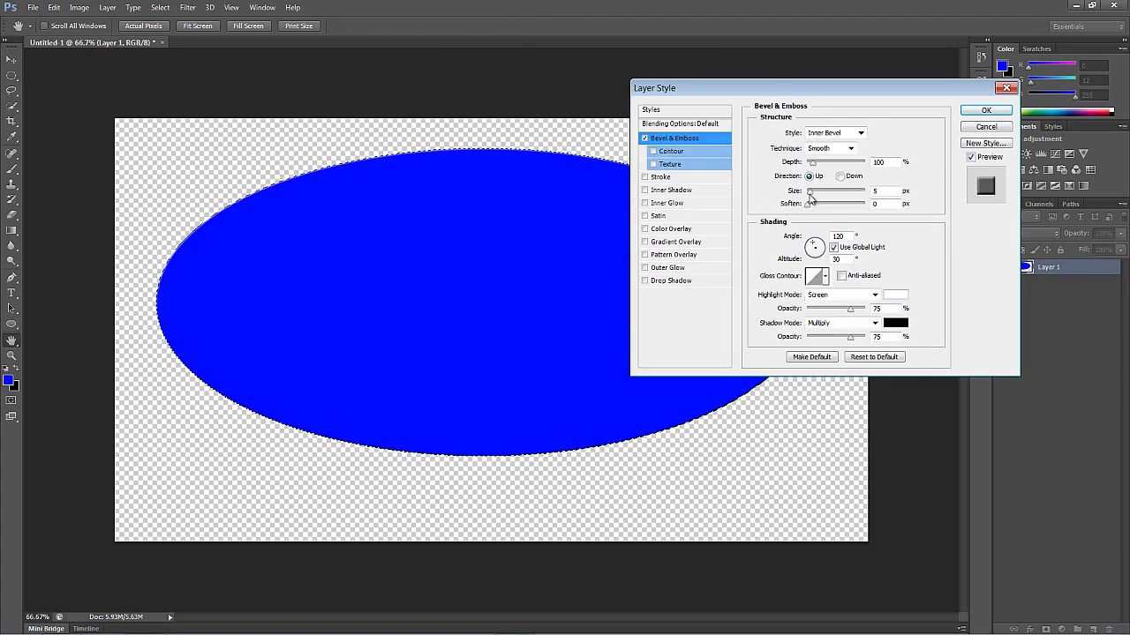
pyautogui.moveTo(809, 191); pyautogui.dragTo(822, 196)
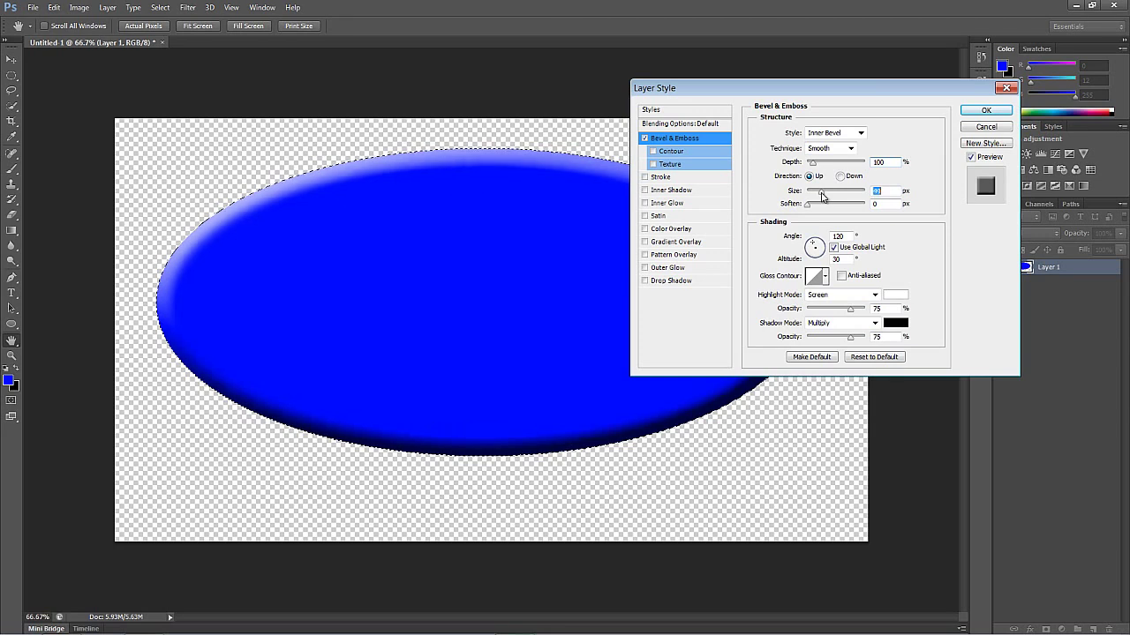
pyautogui.click(986, 110)
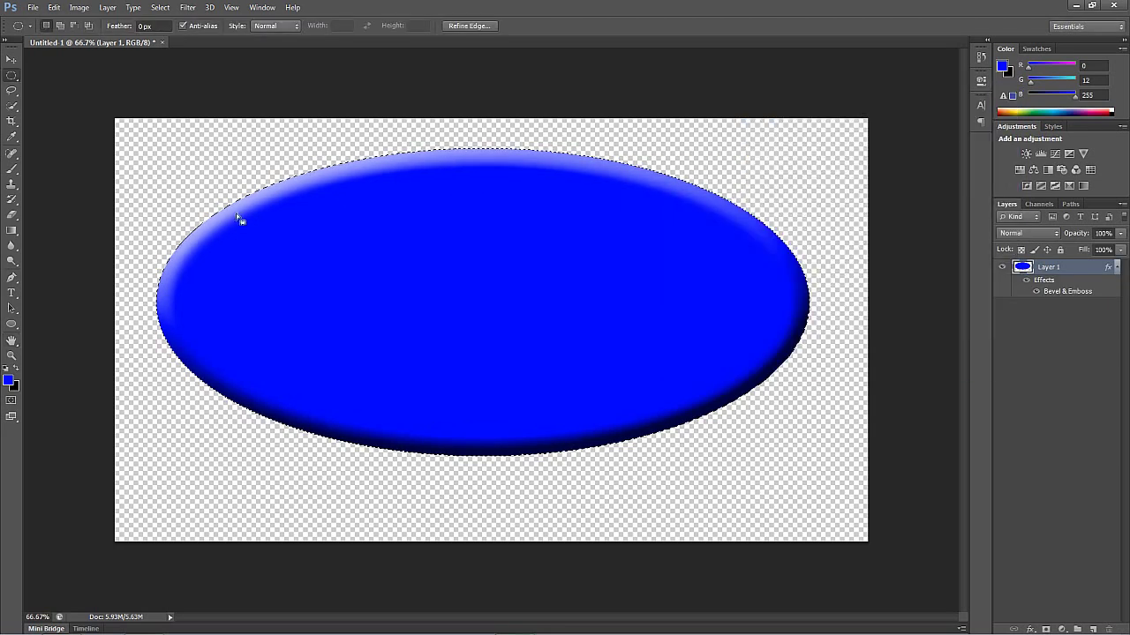
# Step: Type KEVIN'S COFFEE in capitals on two lines over the ellipse
pyautogui.click(11, 293)
pyautogui.click(239, 305)
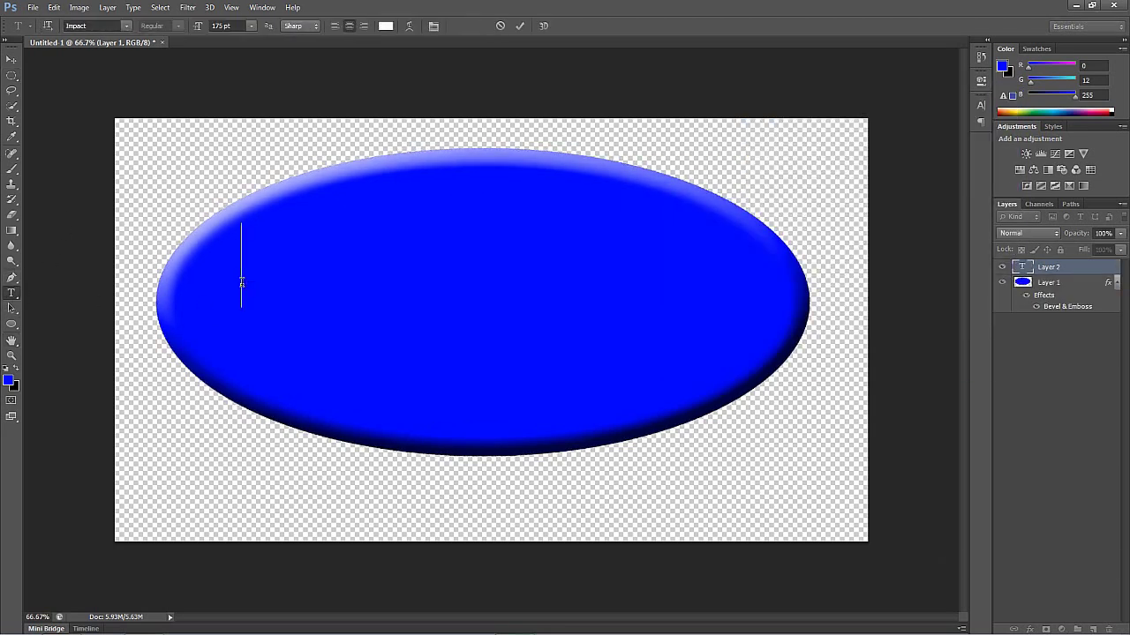
pyautogui.press('capslock')
pyautogui.write("KEVIN'S c")
pyautogui.write('OF')
pyautogui.press('BackSpace')
pyautogui.press('BackSpace')
pyautogui.press('BackSpace')
pyautogui.write('OFF')
pyautogui.press('BackSpace')
pyautogui.press('BackSpace')
pyautogui.press('BackSpace')
pyautogui.write('COFFE')
pyautogui.press('BackSpace')
pyautogui.write('EE')
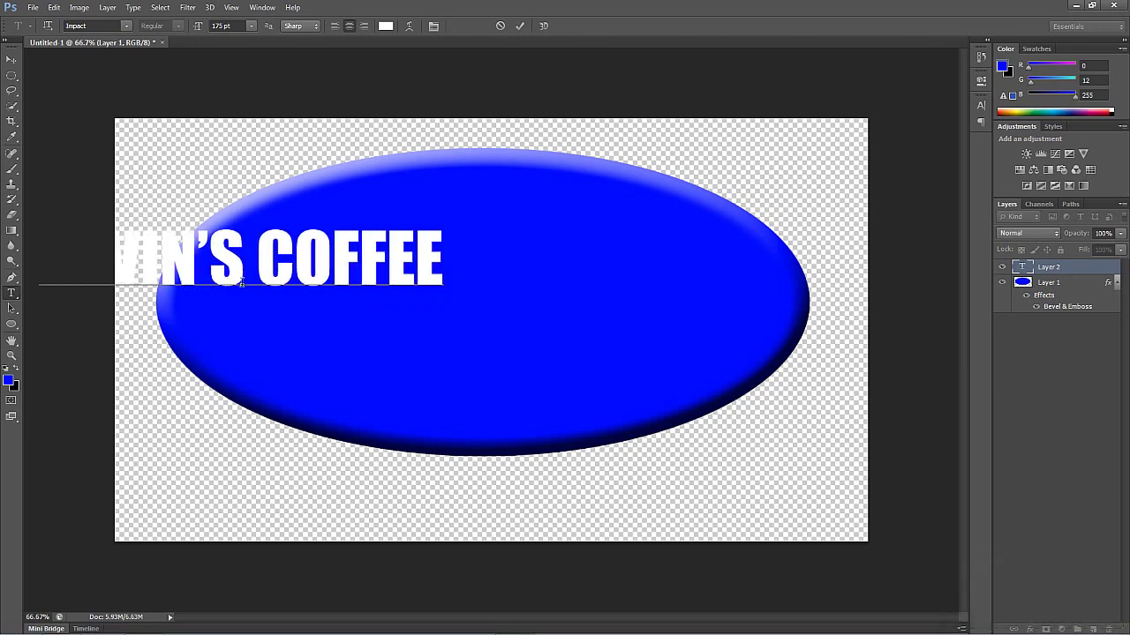
pyautogui.click(257, 276)
pyautogui.press('Return')
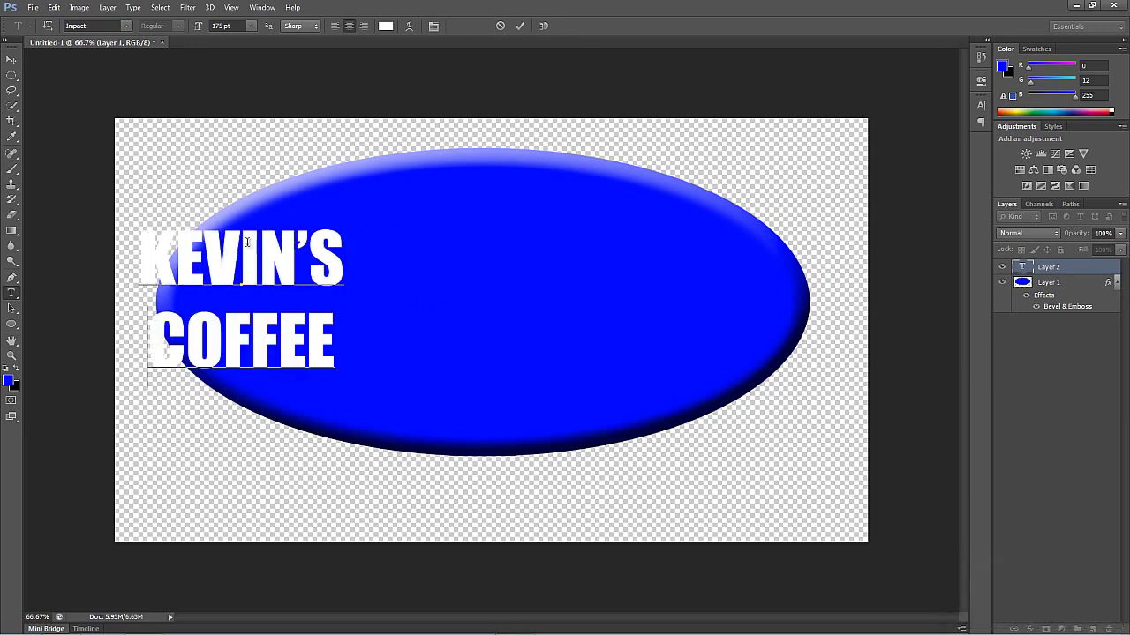
pyautogui.click(11, 59)
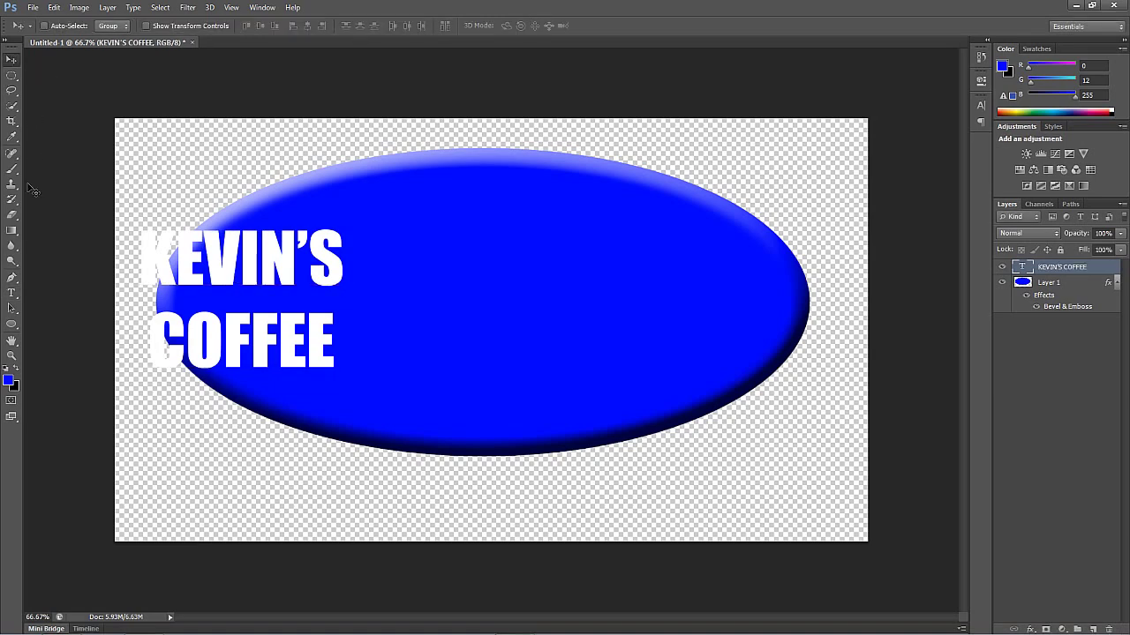
# Step: Move the KEVIN'S COFFEE text to the centre of the ellipse
pyautogui.click(12, 292)
pyautogui.click(196, 271)
pyautogui.hotkey('ctrl', 'a')
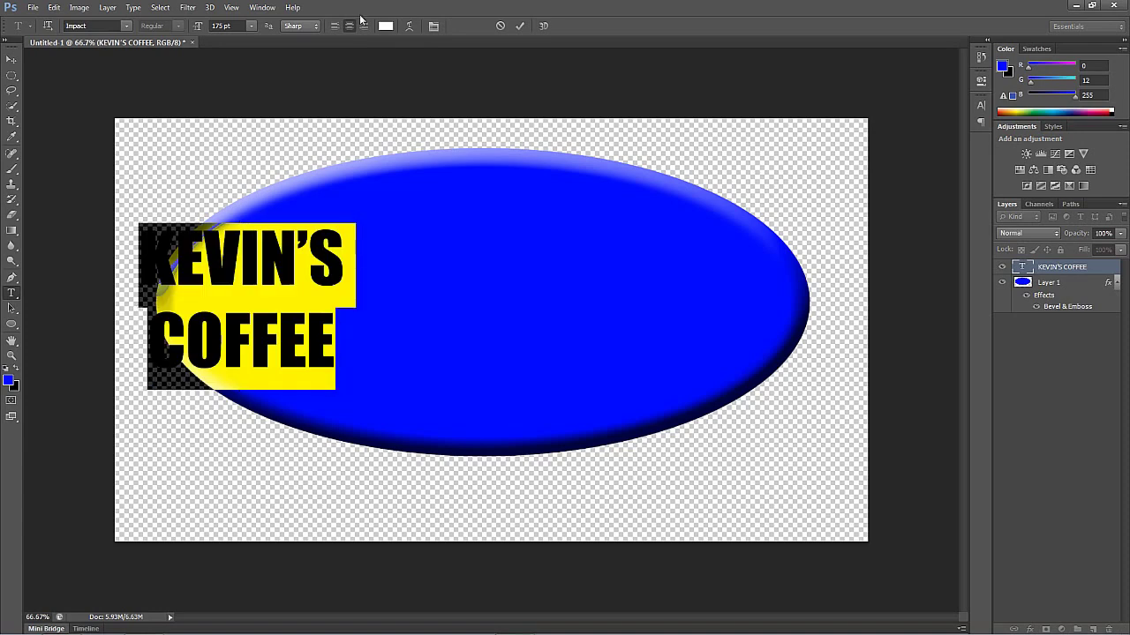
pyautogui.click(14, 60)
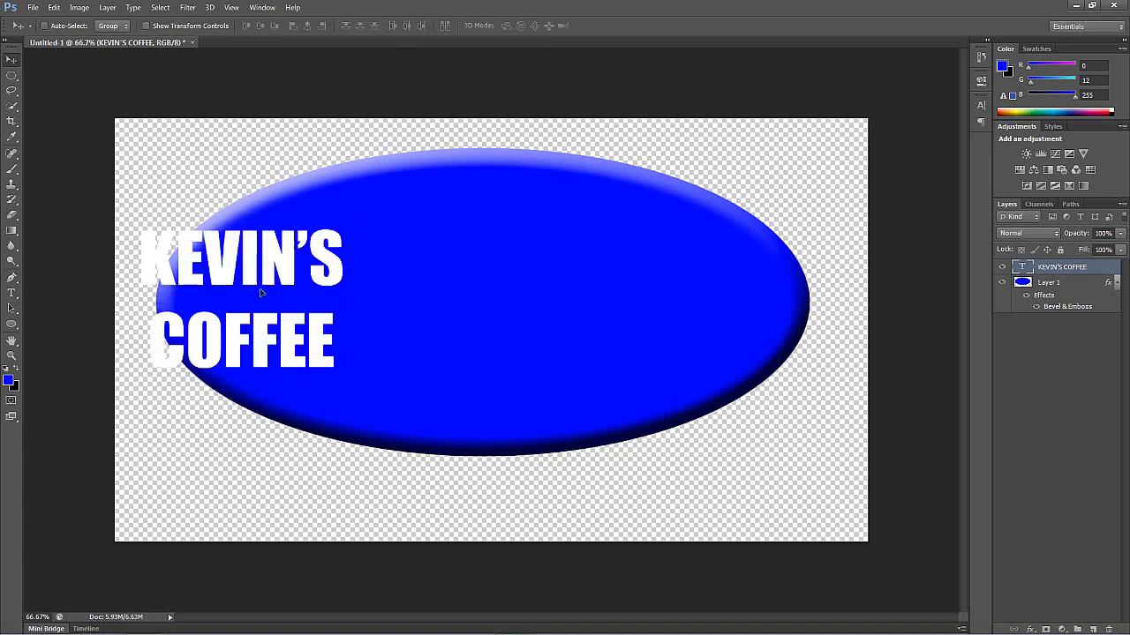
pyautogui.moveTo(282, 257); pyautogui.dragTo(493, 253)
# Step: Enlarge the text to 284 pt, widen its line spacing, and re-centre it
pyautogui.click(12, 292)
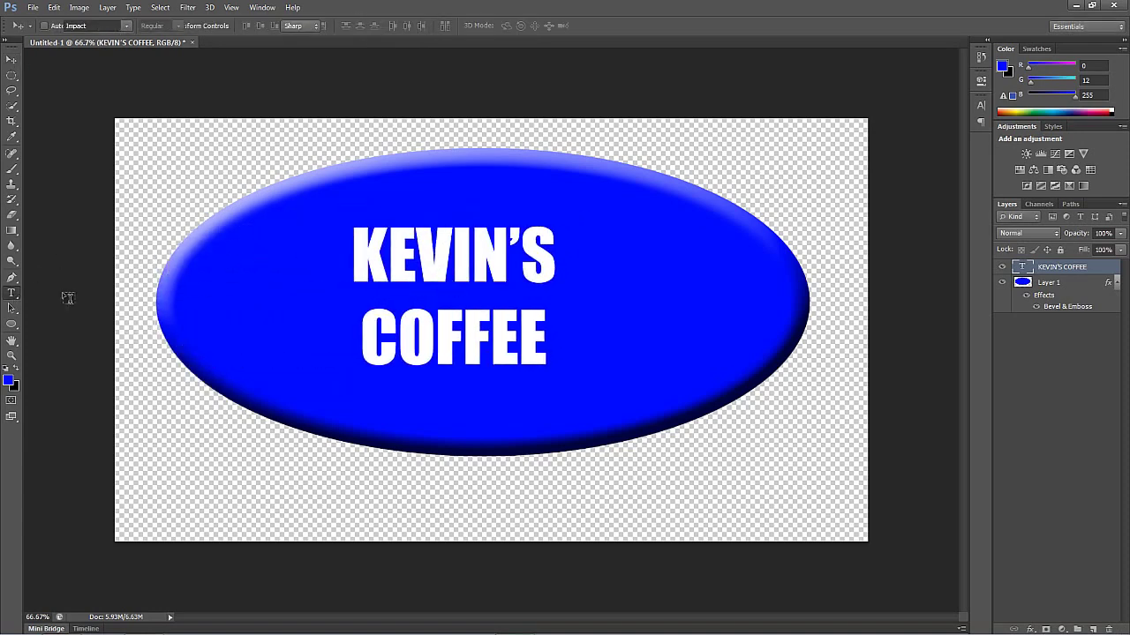
pyautogui.click(379, 251)
pyautogui.hotkey('ctrl', 'a')
pyautogui.moveTo(196, 29); pyautogui.dragTo(261, 31)
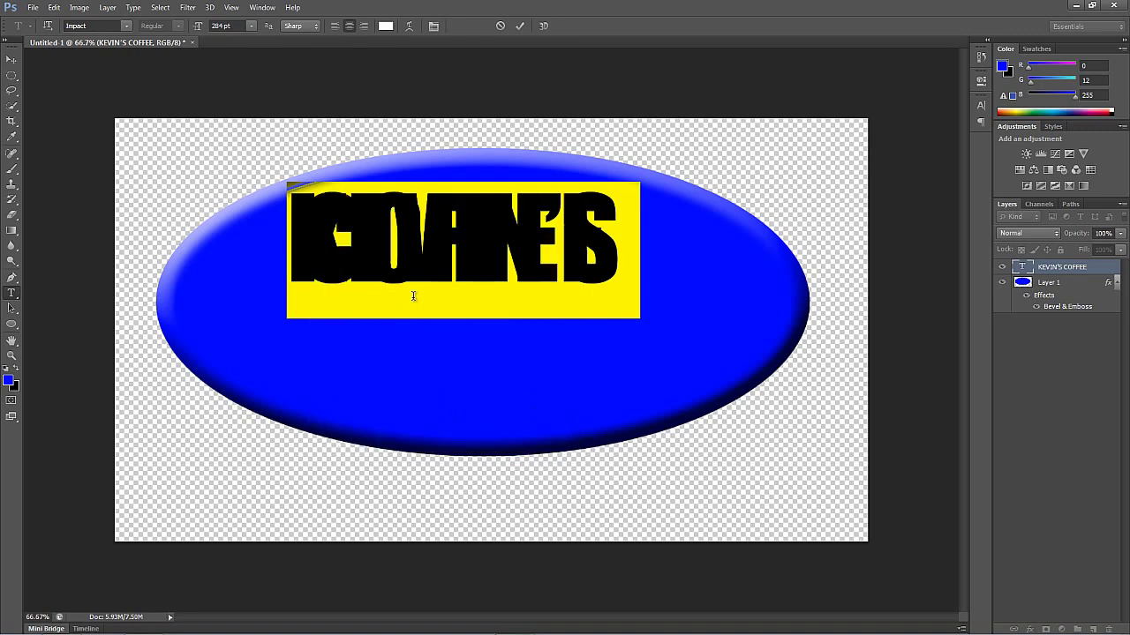
pyautogui.hotkey('alt', 'Down')
pyautogui.hotkey('alt', 'Down')
pyautogui.hotkey('alt', 'Down')
pyautogui.hotkey('alt', 'Down')
pyautogui.hotkey('alt', 'Down')
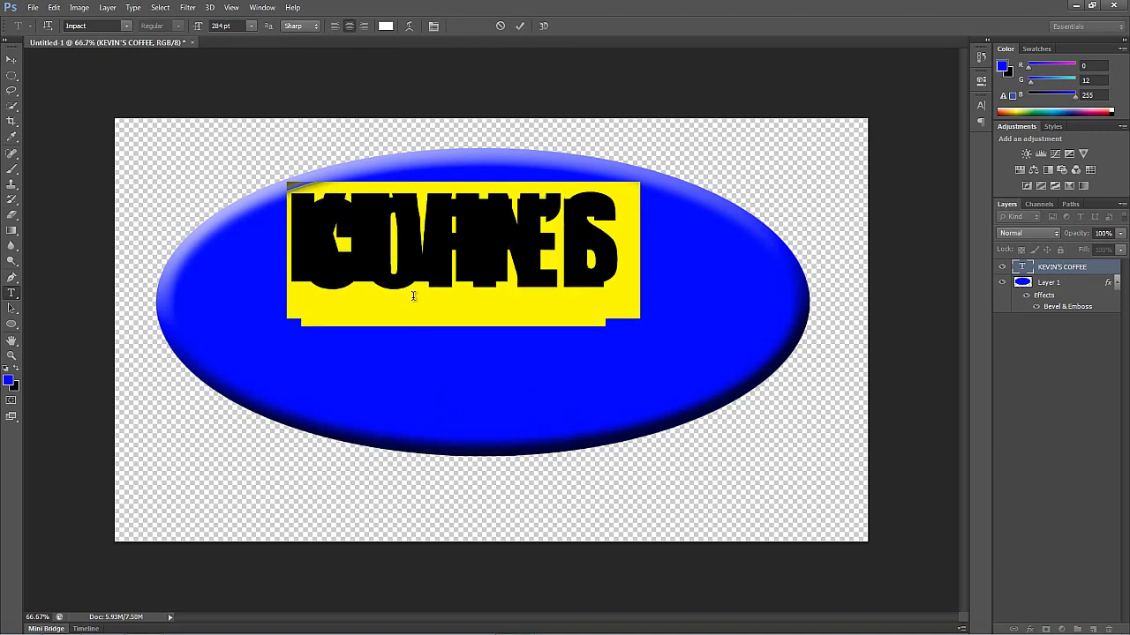
pyautogui.hotkey('alt', 'Down')
pyautogui.hotkey('alt', 'Down')
pyautogui.hotkey('alt', 'Down')
pyautogui.hotkey('alt', 'Down')
pyautogui.hotkey('alt', 'Down')
pyautogui.hotkey('alt', 'Down')
pyautogui.hotkey('alt', 'Down')
pyautogui.hotkey('alt', 'Down')
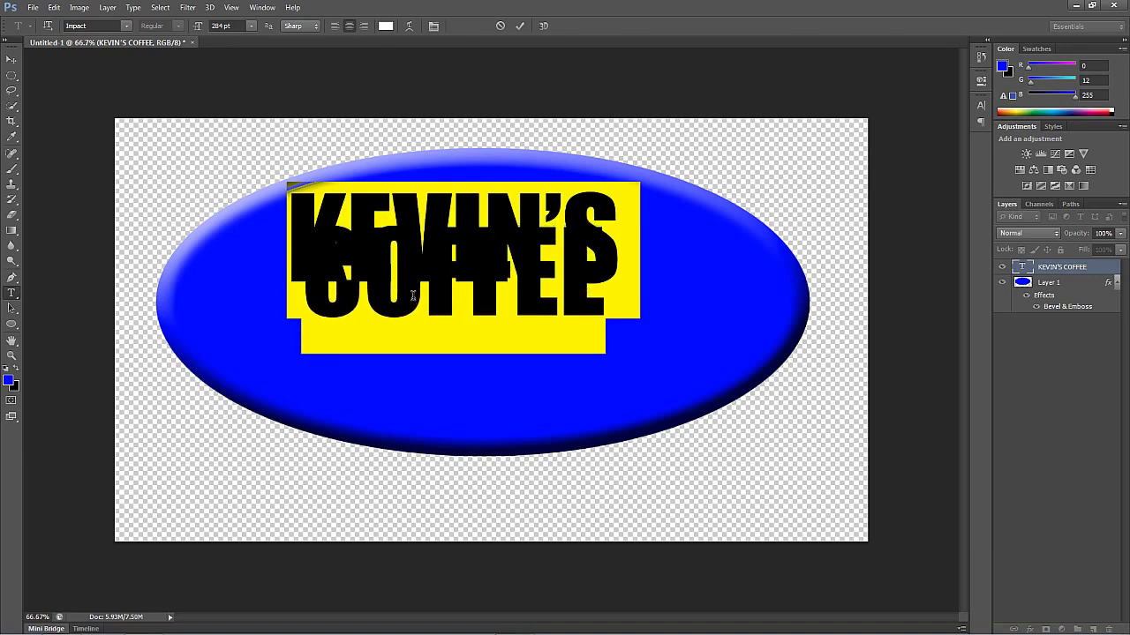
pyautogui.hotkey('alt', 'Down')
pyautogui.hotkey('alt', 'Down')
pyautogui.hotkey('alt', 'Down')
pyautogui.hotkey('alt', 'Down')
pyautogui.hotkey('alt', 'Down')
pyautogui.hotkey('alt', 'Down')
pyautogui.hotkey('alt', 'Down')
pyautogui.hotkey('alt', 'Down')
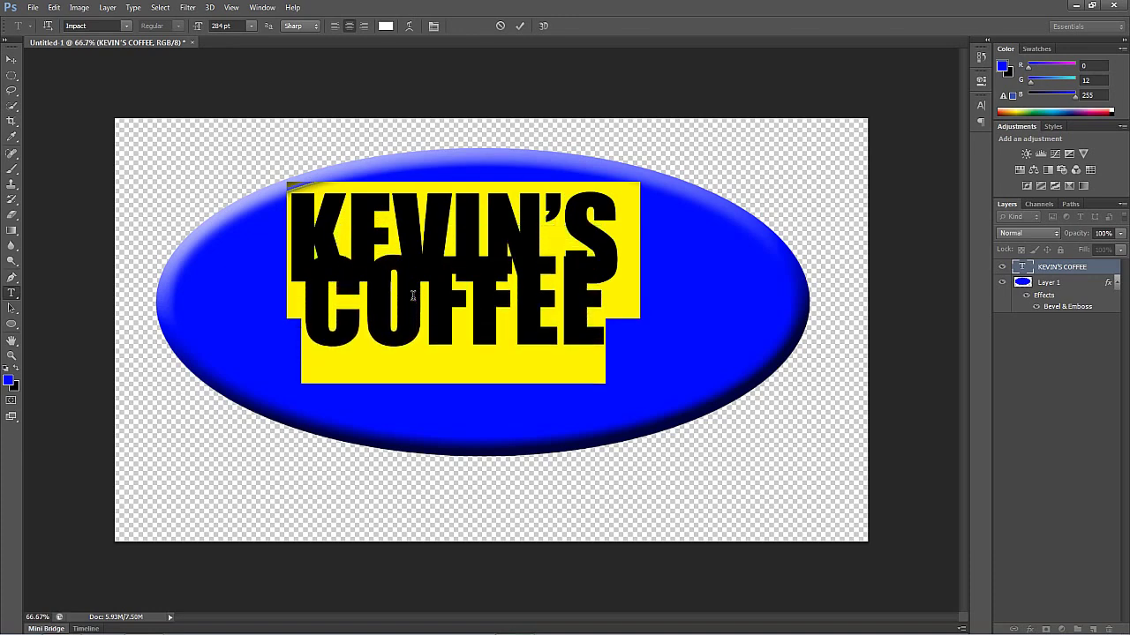
pyautogui.hotkey('alt', 'Down')
pyautogui.hotkey('alt', 'Down')
pyautogui.hotkey('alt', 'Down')
pyautogui.hotkey('alt', 'Down')
pyautogui.hotkey('alt', 'Down')
pyautogui.hotkey('alt', 'Down')
pyautogui.hotkey('alt', 'Down')
pyautogui.hotkey('alt', 'Down')
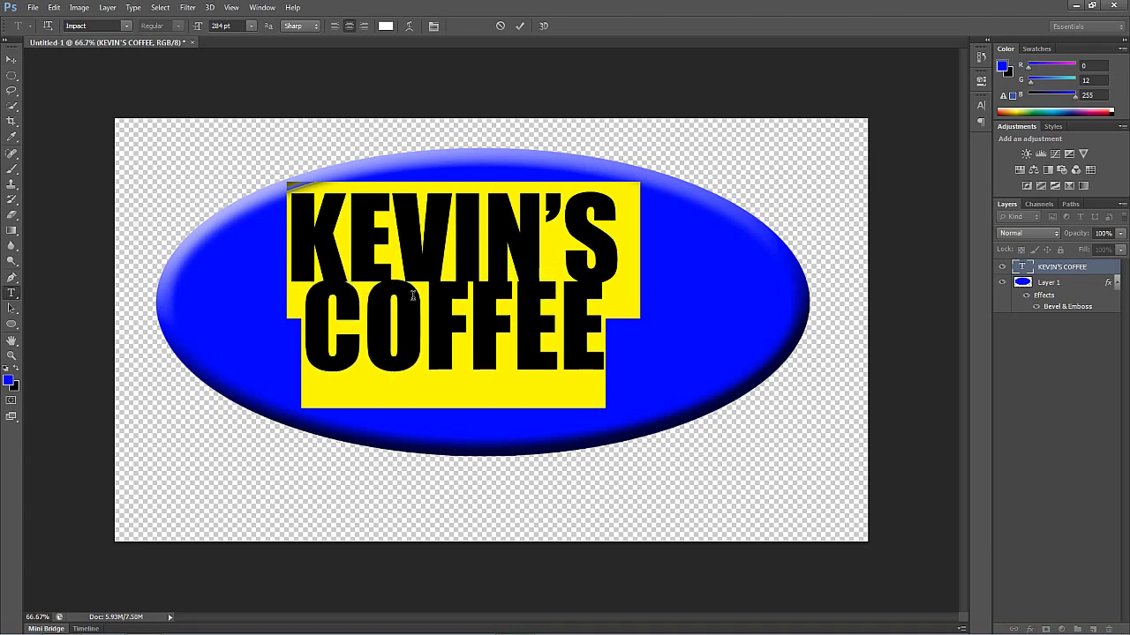
pyautogui.hotkey('alt', 'Down')
pyautogui.hotkey('alt', 'Down')
pyautogui.hotkey('alt', 'Down')
pyautogui.hotkey('alt', 'Down')
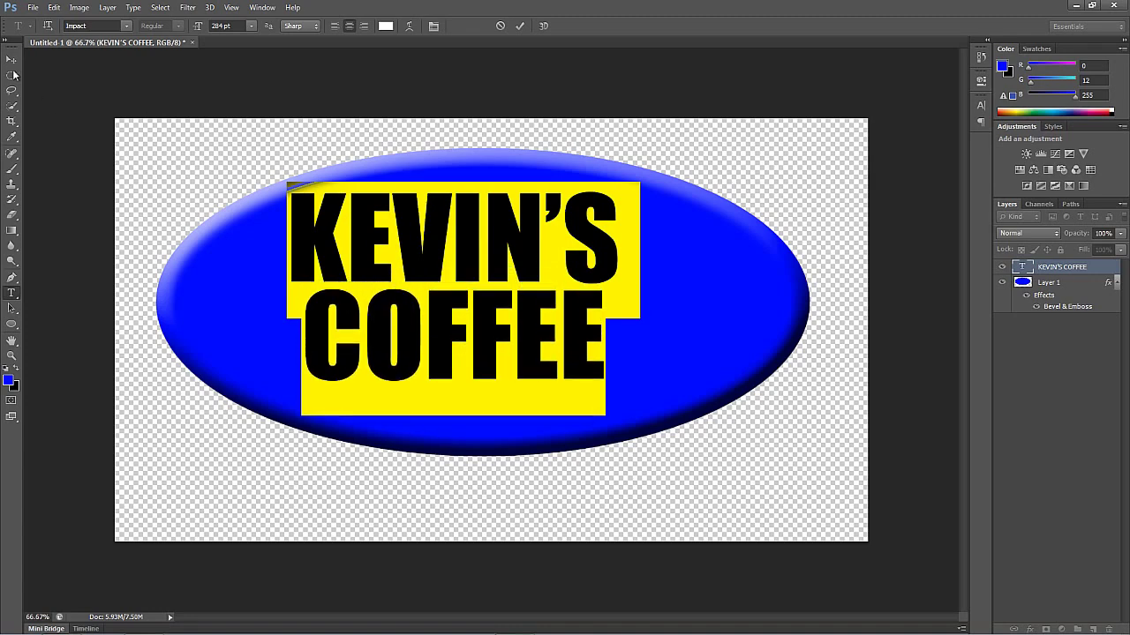
pyautogui.click(12, 59)
pyautogui.moveTo(447, 263); pyautogui.dragTo(474, 271)
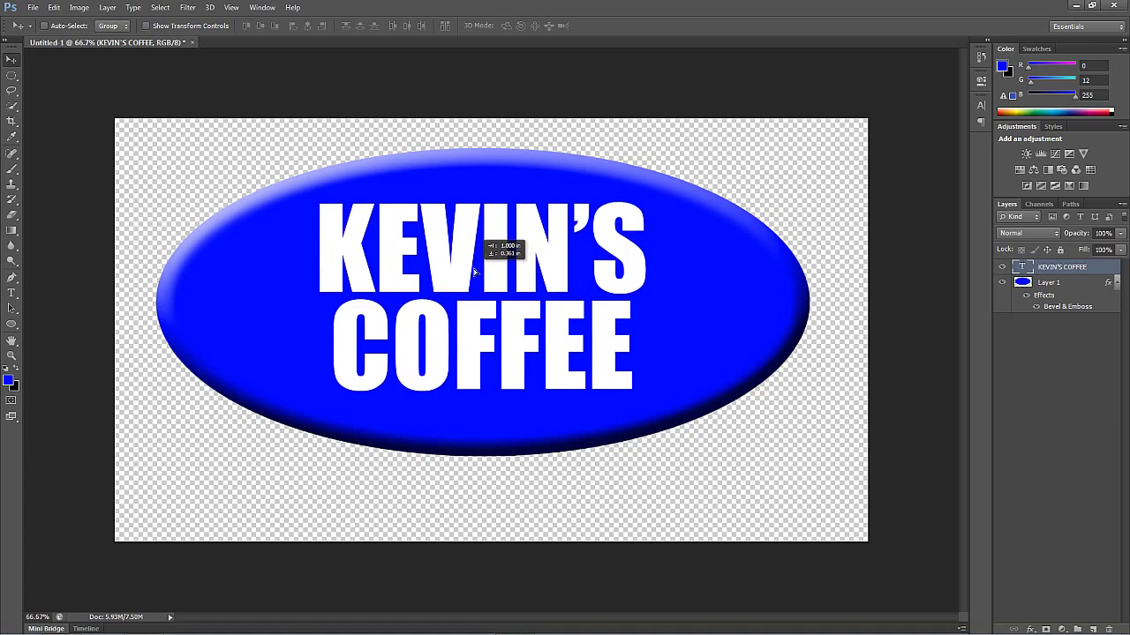
# Step: Give the KEVIN'S COFFEE text a drop shadow with Normal blend mode
pyautogui.press('t')
pyautogui.doubleClick(1024, 265)
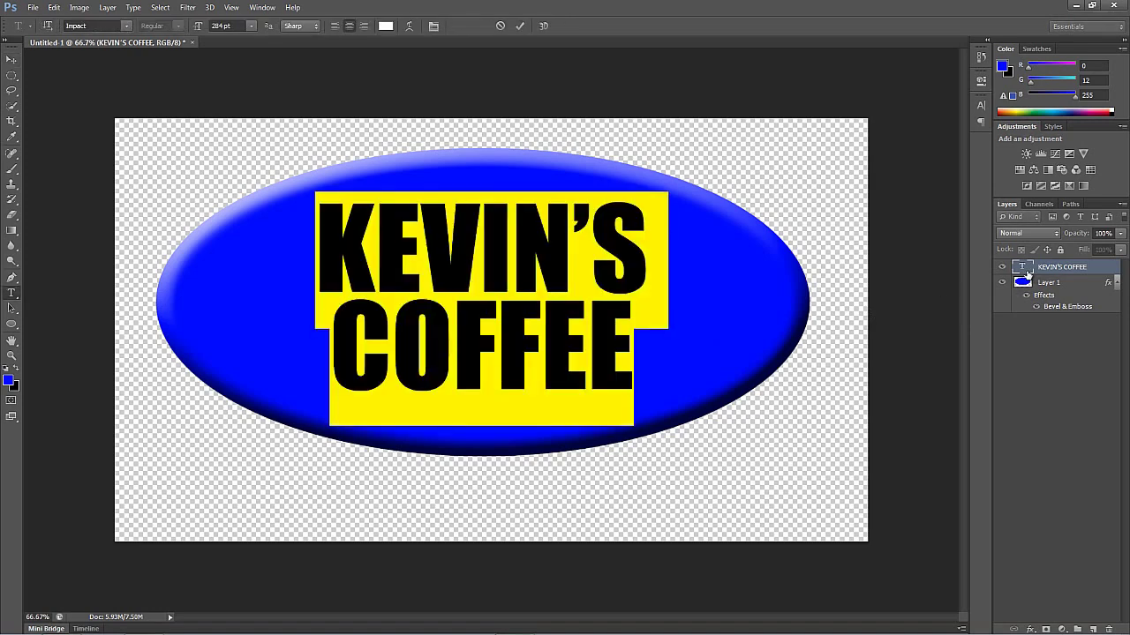
pyautogui.hotkey('ctrl', 'Return')
pyautogui.press('v')
pyautogui.doubleClick(1102, 272)
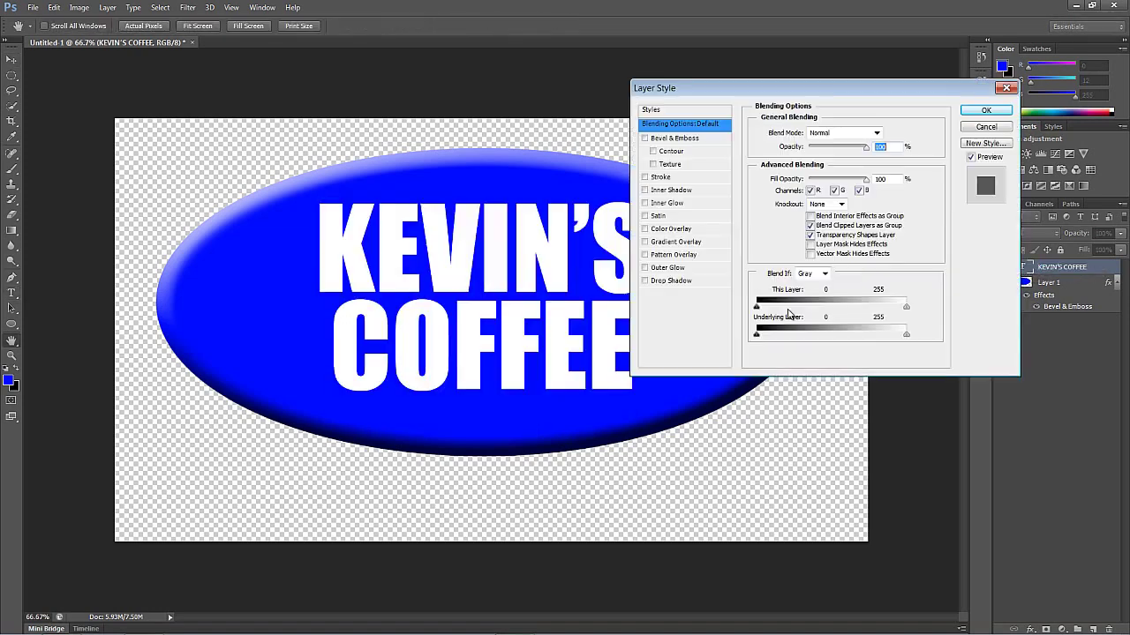
pyautogui.click(668, 280)
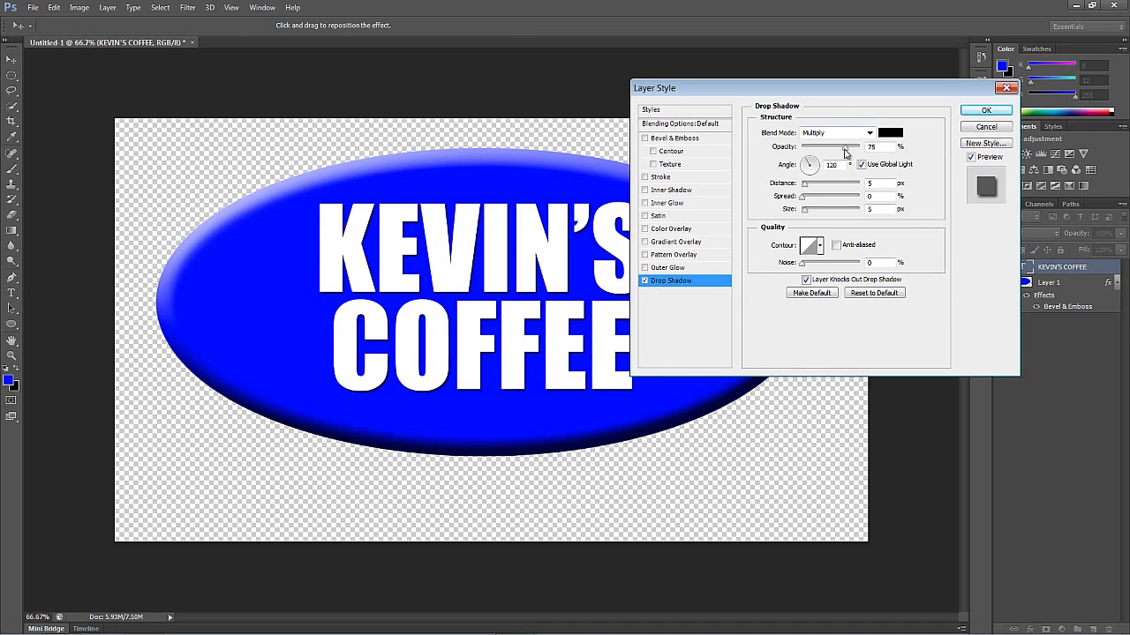
pyautogui.click(869, 133)
pyautogui.click(848, 155)
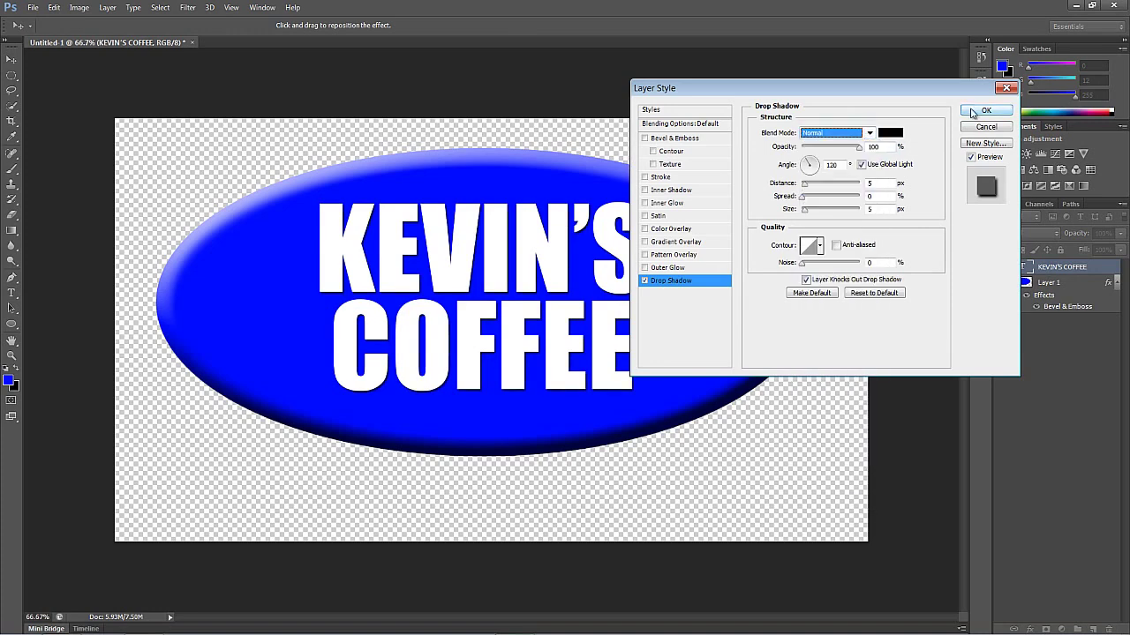
pyautogui.click(986, 110)
# Step: Merge the text and ellipse layers into one and bring up saving
pyautogui.keyDown('shift'); pyautogui.click(1055, 306); pyautogui.keyUp('shift')
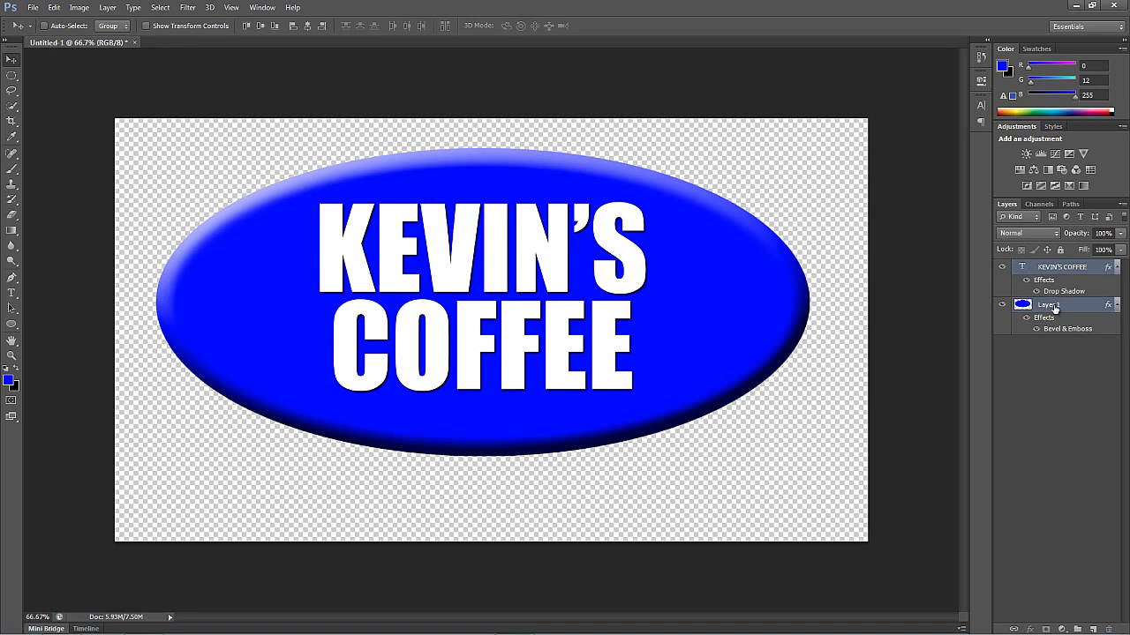
pyautogui.hotkey('ctrl', 'e')
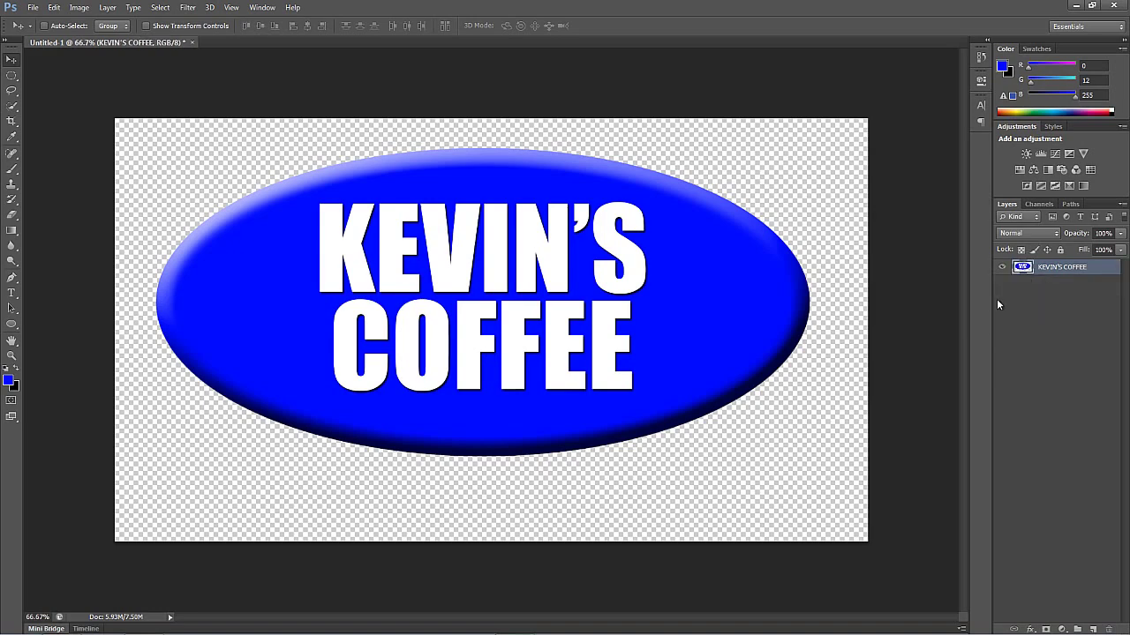
pyautogui.hotkey('ctrl', 's')
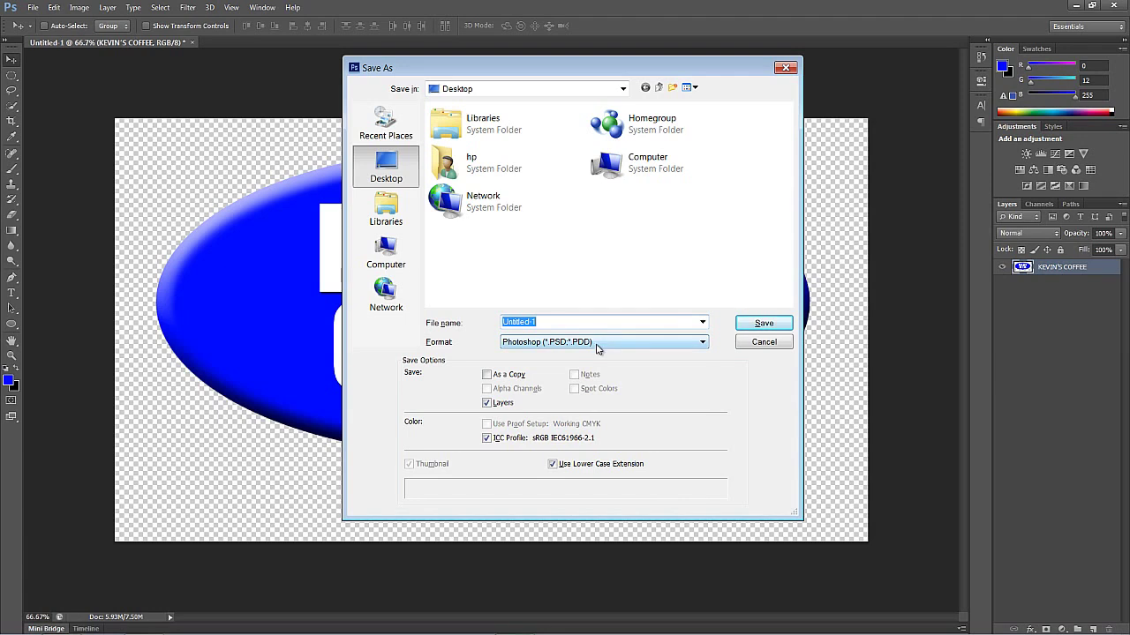
# Step: Choose PNG format and name the file Kevin's Coffee
pyautogui.click(600, 342)
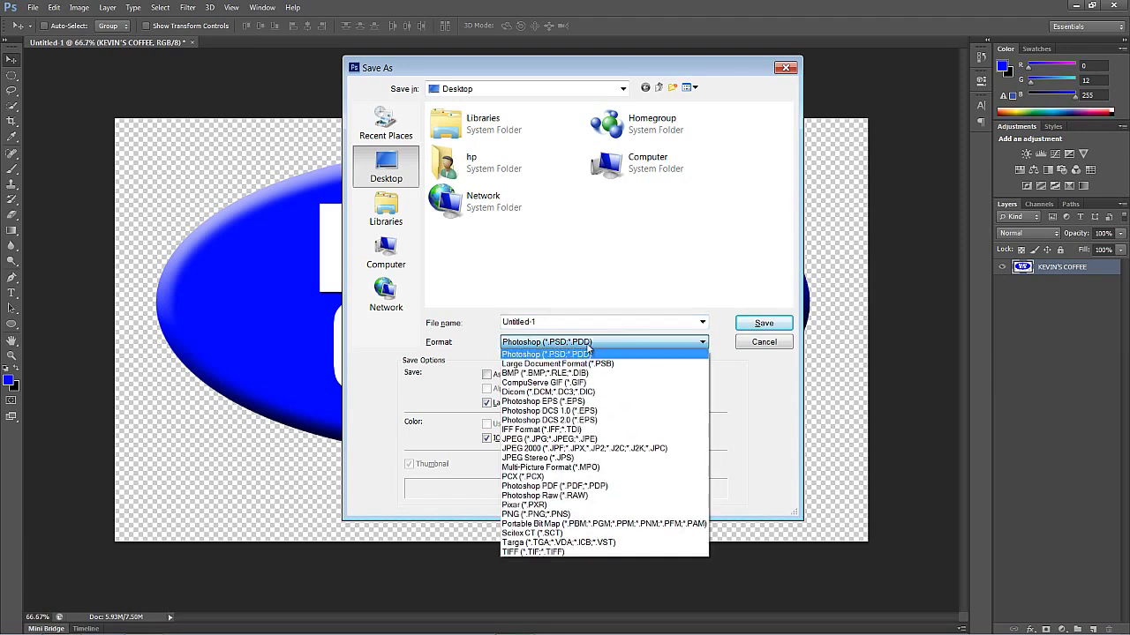
pyautogui.click(582, 514)
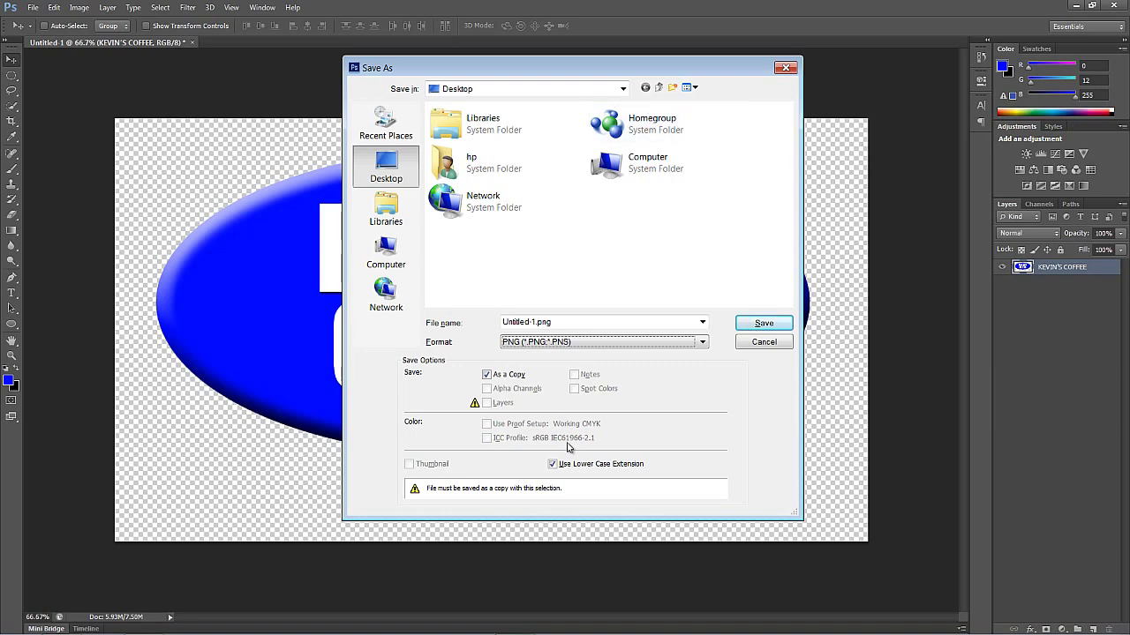
pyautogui.click(569, 321)
pyautogui.write("kEVIN'S")
pyautogui.press('BackSpace')
pyautogui.press('BackSpace')
pyautogui.press('BackSpace')
pyautogui.press('BackSpace')
pyautogui.press('BackSpace')
pyautogui.press('capslock')
pyautogui.press('BackSpace')
pyautogui.press('BackSpace')
pyautogui.press('BackSpace')
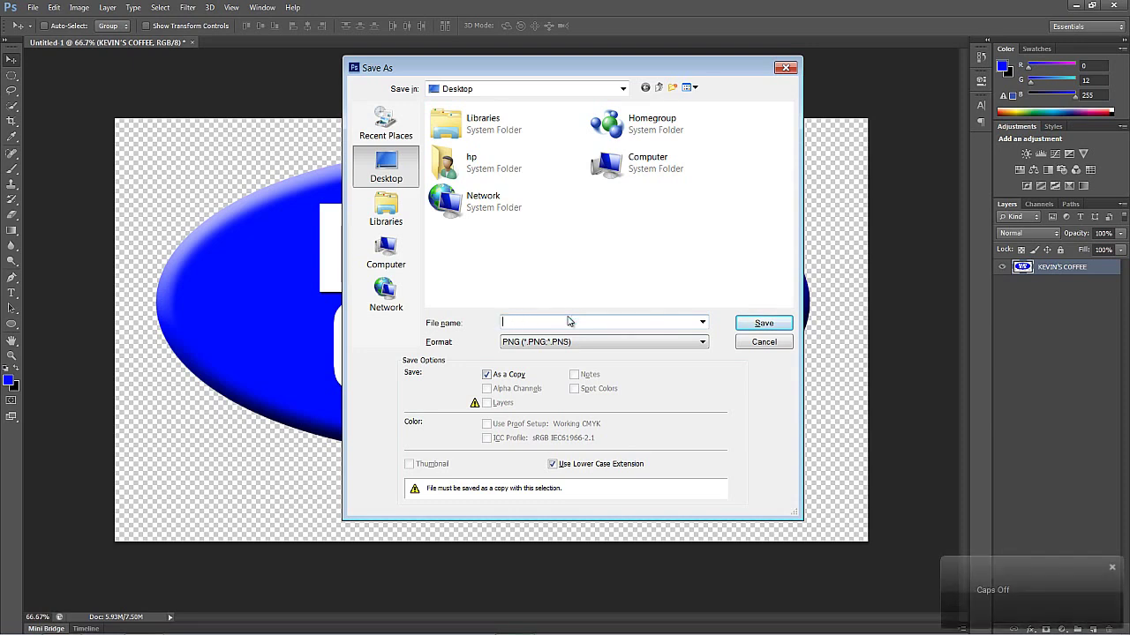
pyautogui.write("Kevin's Co")
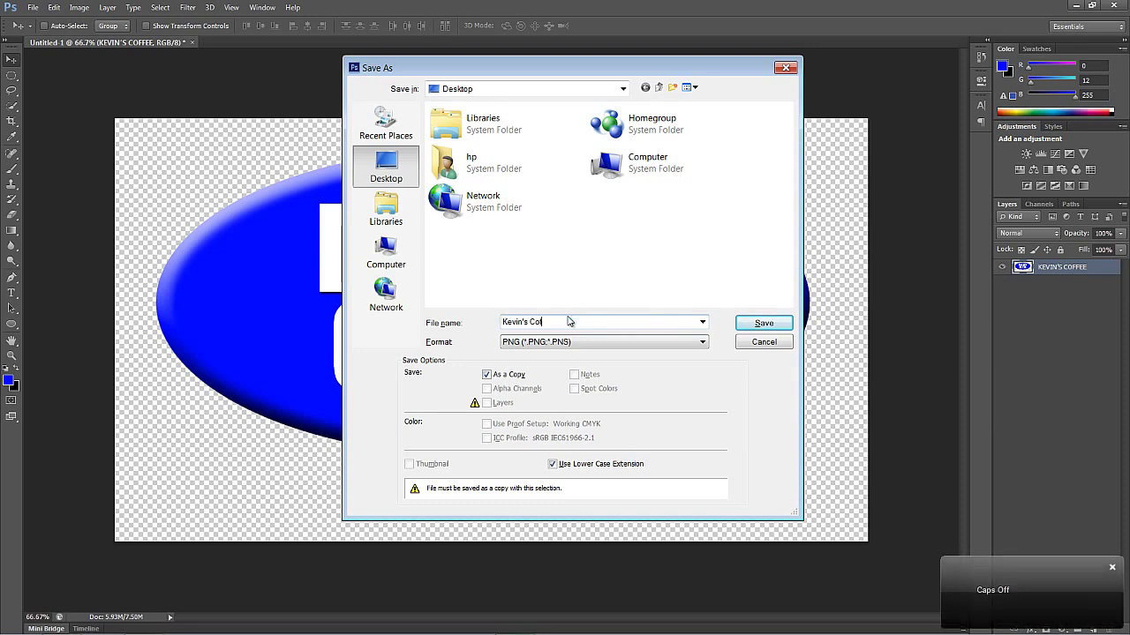
pyautogui.write('ffee')
# Step: Save the PNG with default options, minimize Photoshop and select the new desktop icon
pyautogui.press('Return')
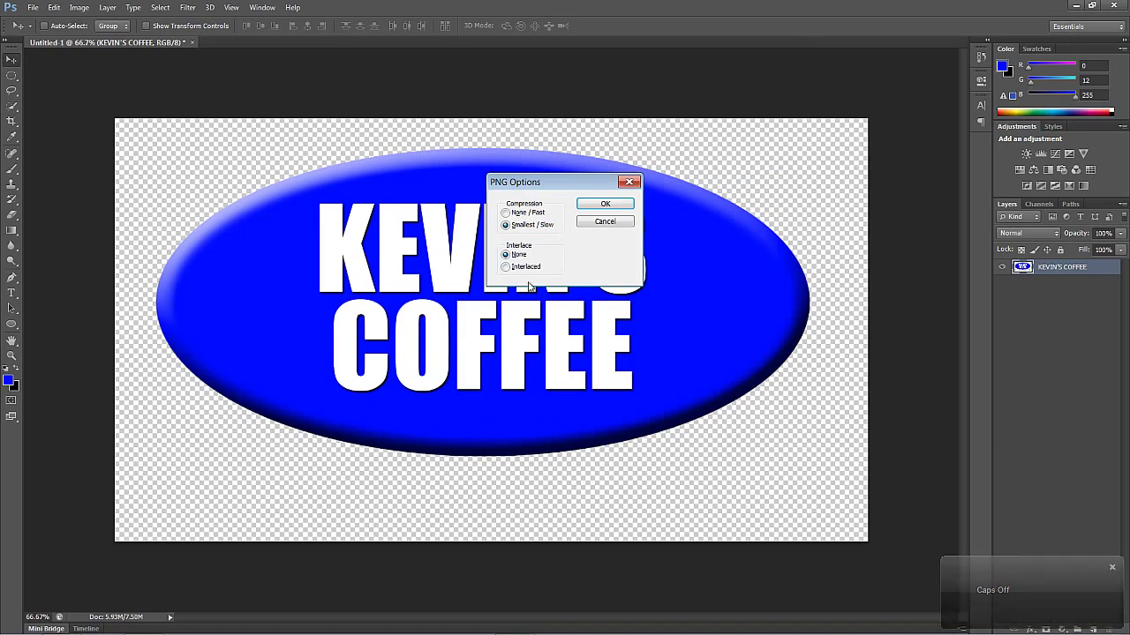
pyautogui.click(611, 205)
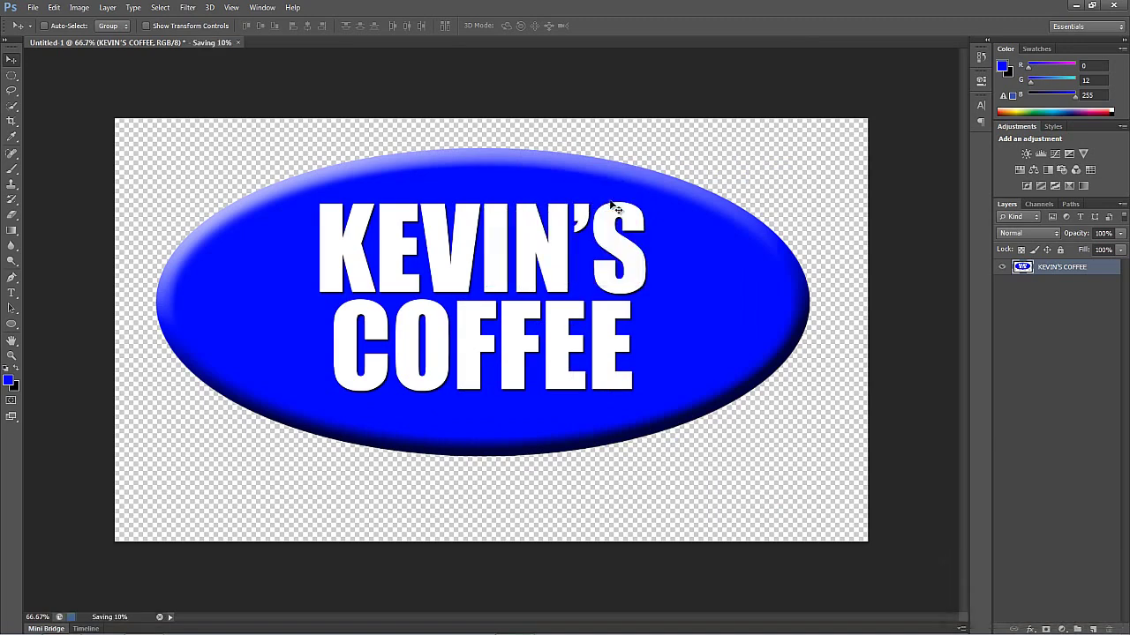
pyautogui.click(1076, 5)
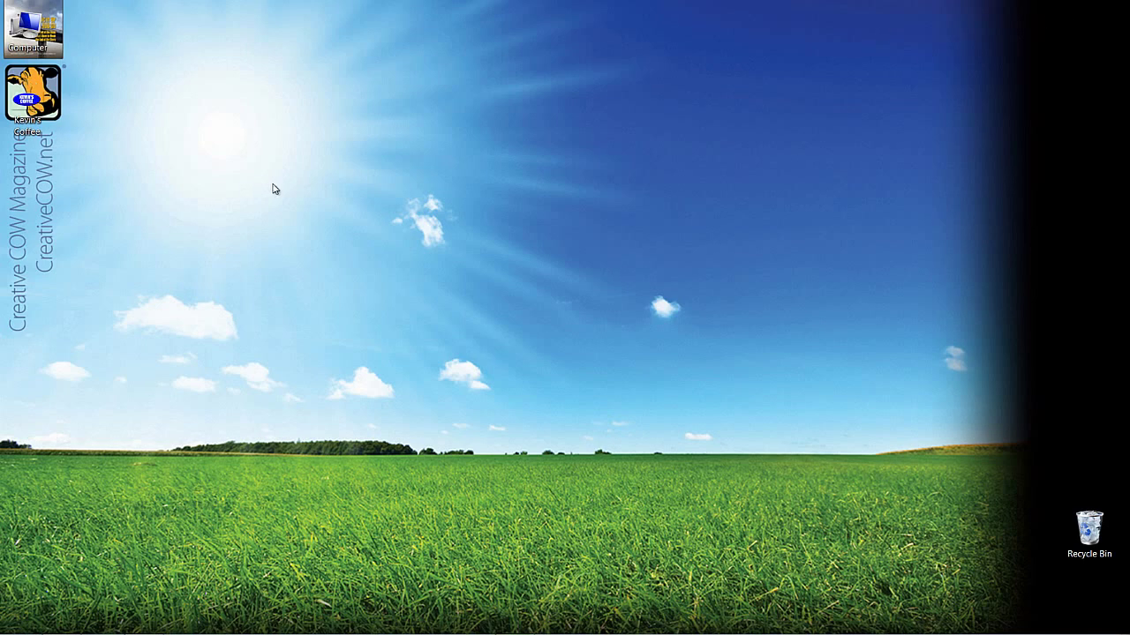
pyautogui.click(240, 109)
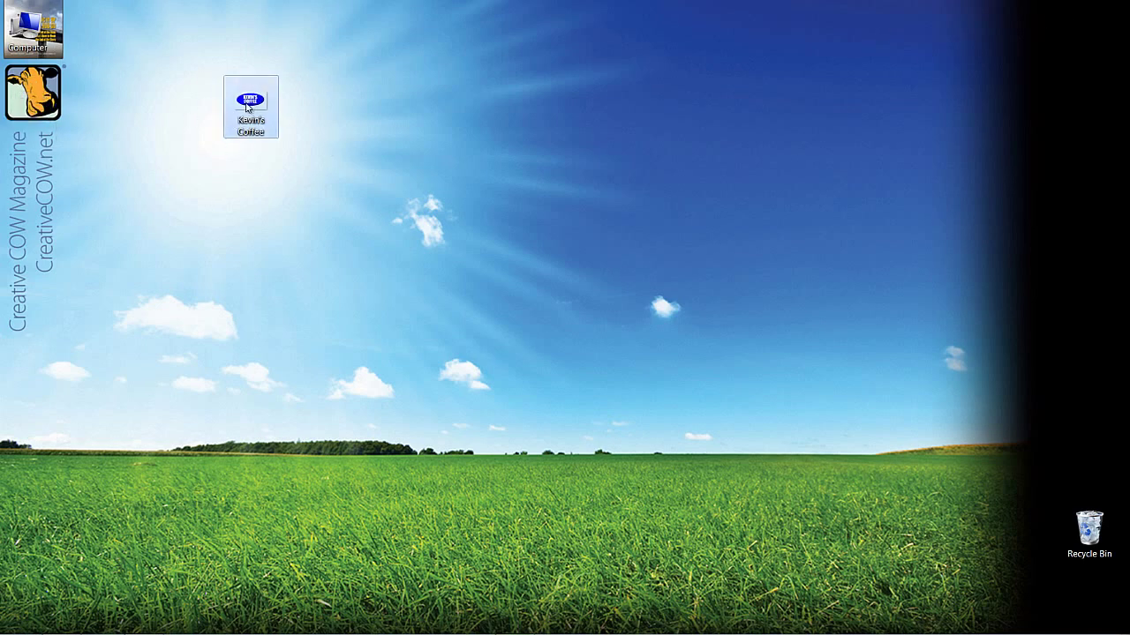
# Step: Place the Kevin's Coffee icon in the desktop's left column, then create a new title in Symphony
pyautogui.moveTo(247, 101); pyautogui.dragTo(31, 97)
pyautogui.hotkey('alt', 'Tab')
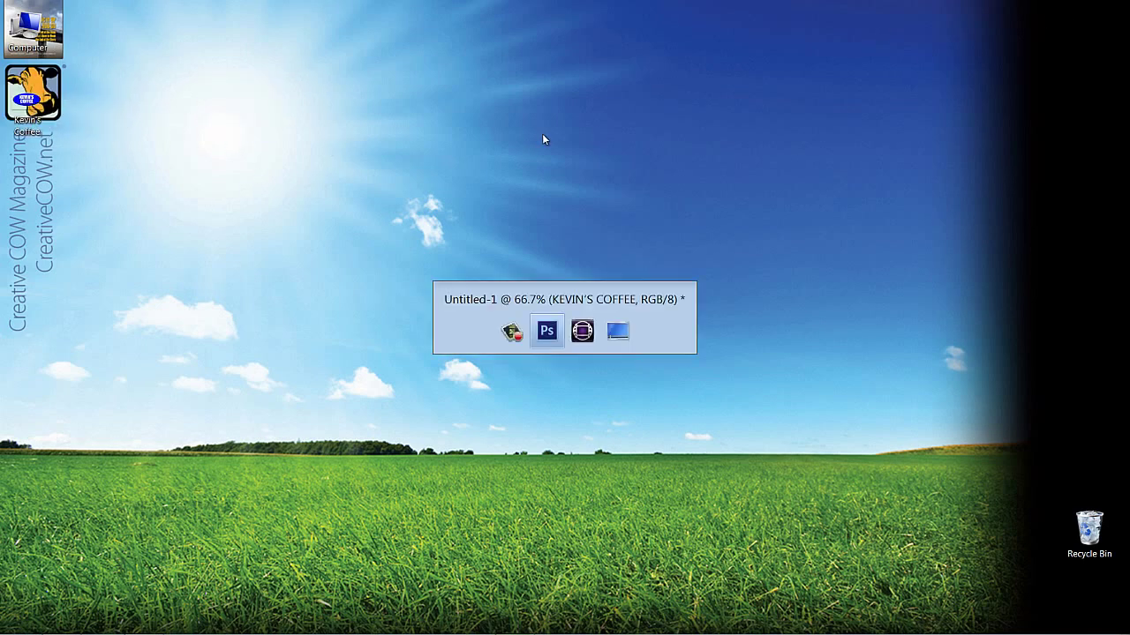
pyautogui.hotkey('alt', 'Tab')
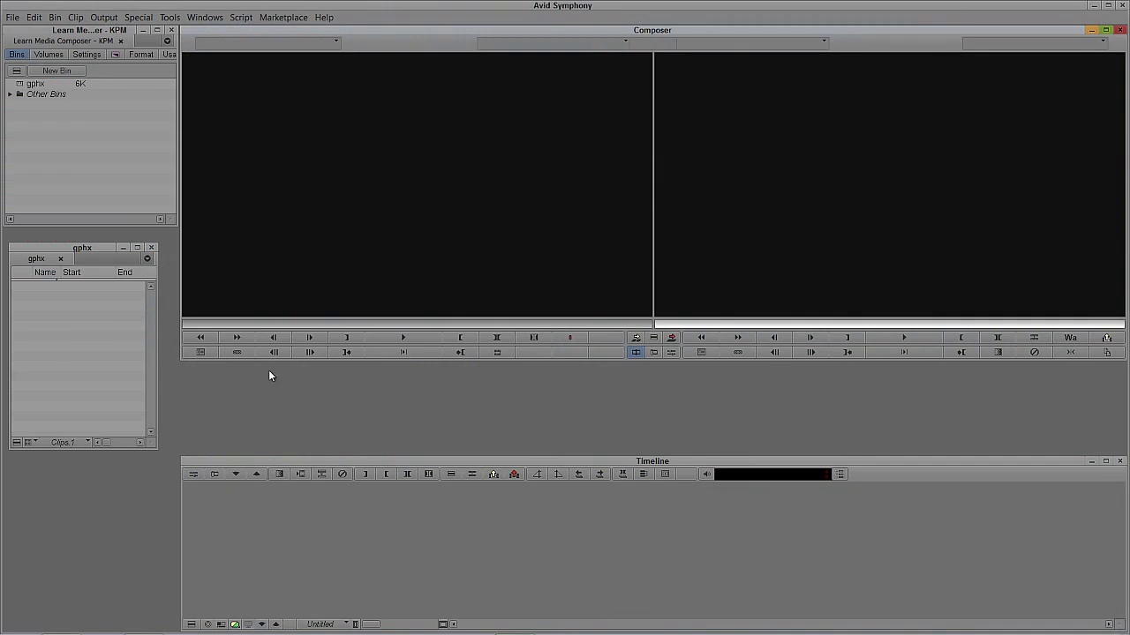
pyautogui.click(76, 17)
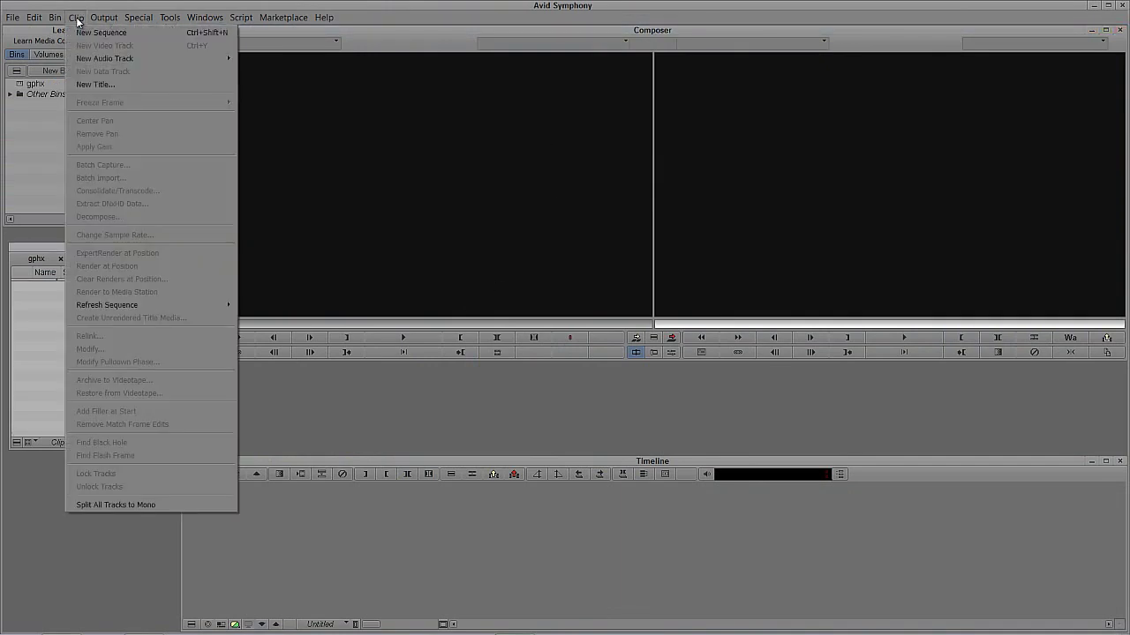
pyautogui.click(90, 81)
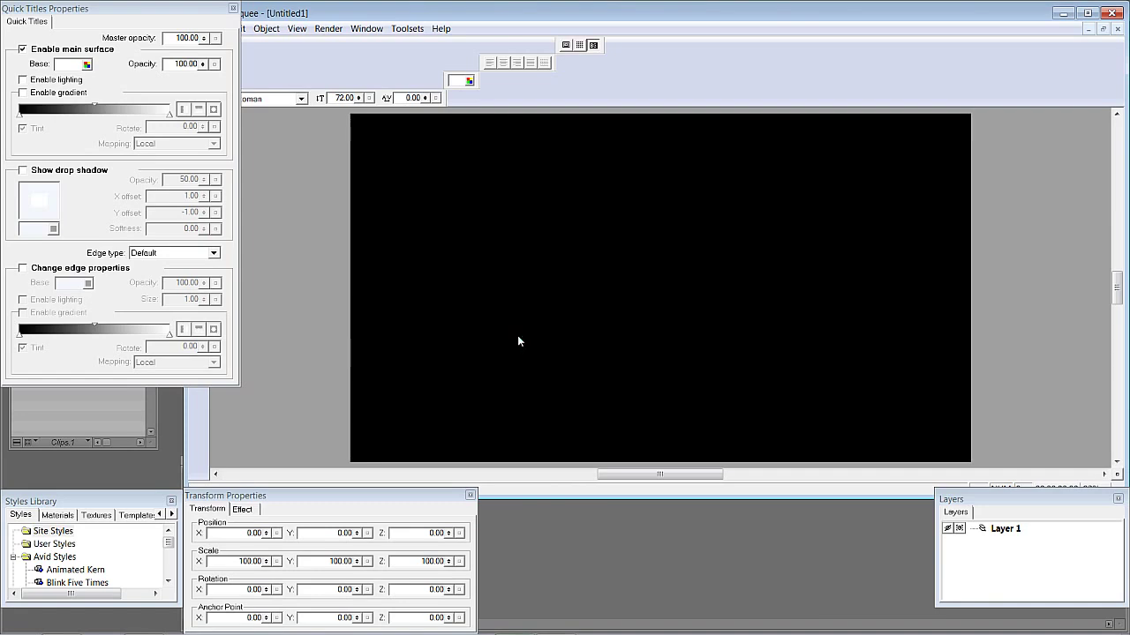
# Step: Show all toolbar buttons and widen the Marquee window to reveal the tools
pyautogui.click(327, 29)
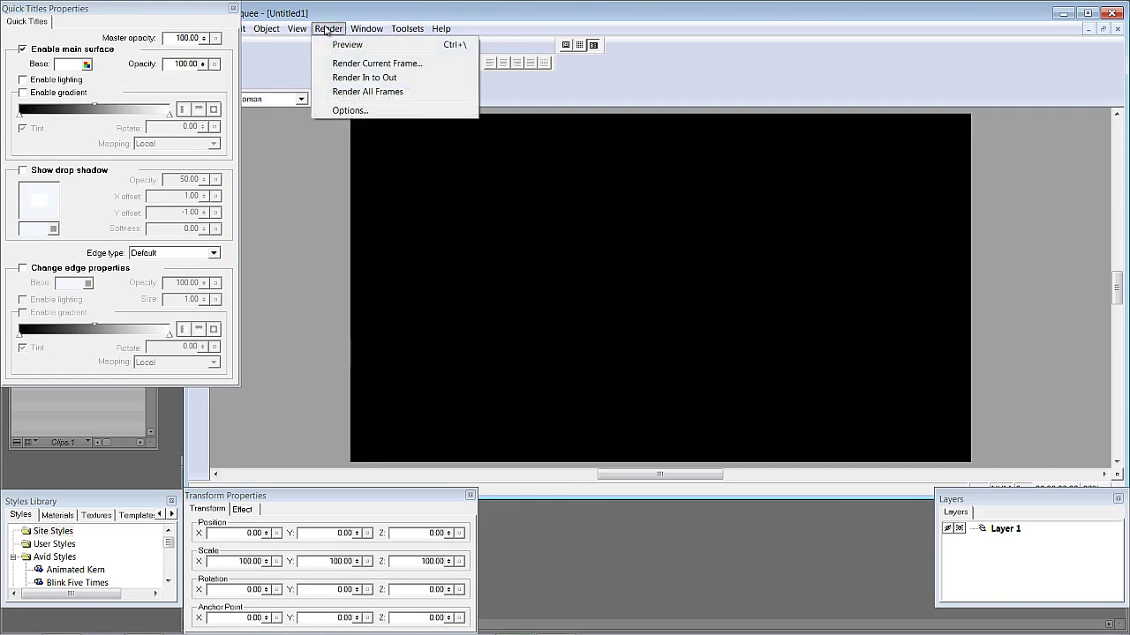
pyautogui.moveTo(297, 29)
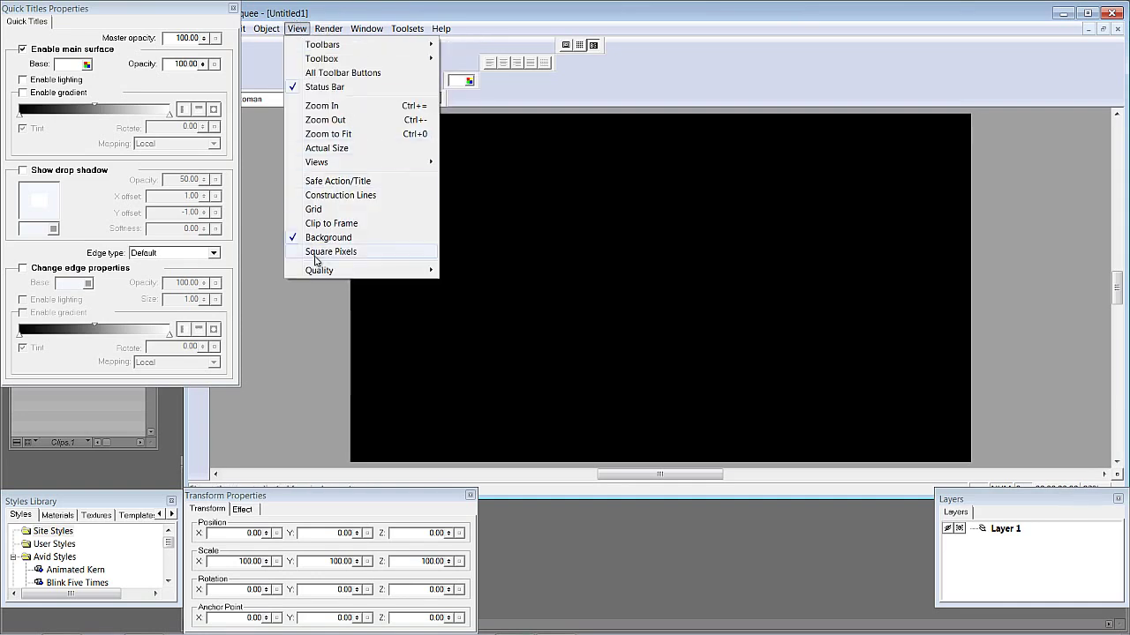
pyautogui.click(331, 85)
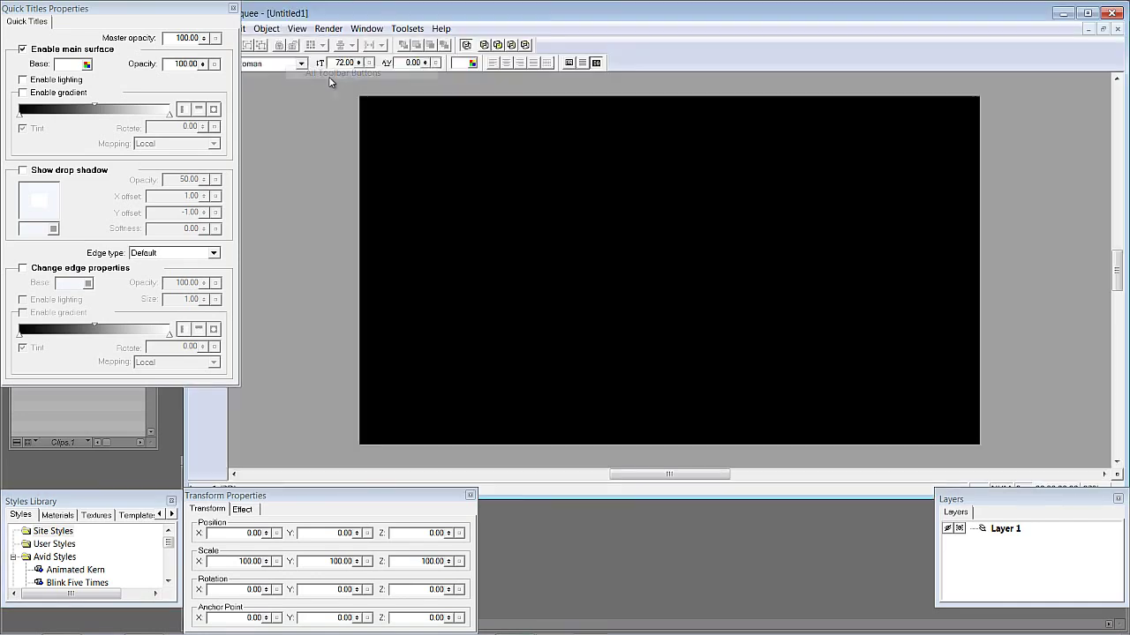
pyautogui.moveTo(185, 421); pyautogui.dragTo(247, 418)
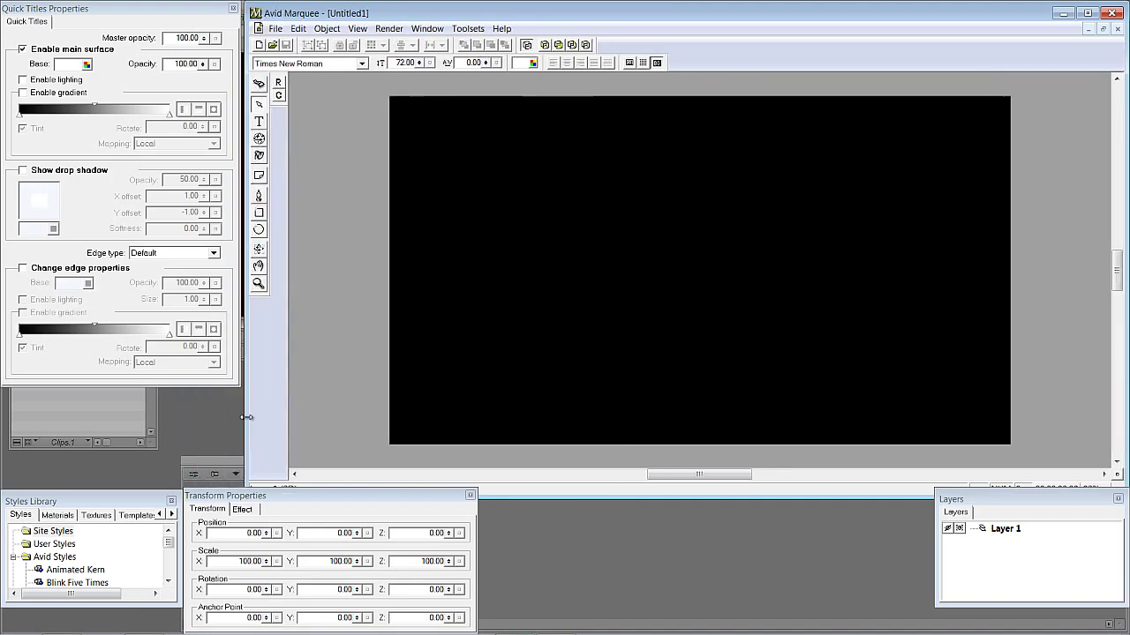
# Step: Enter 2000 as the title's preview duration
pyautogui.click(275, 29)
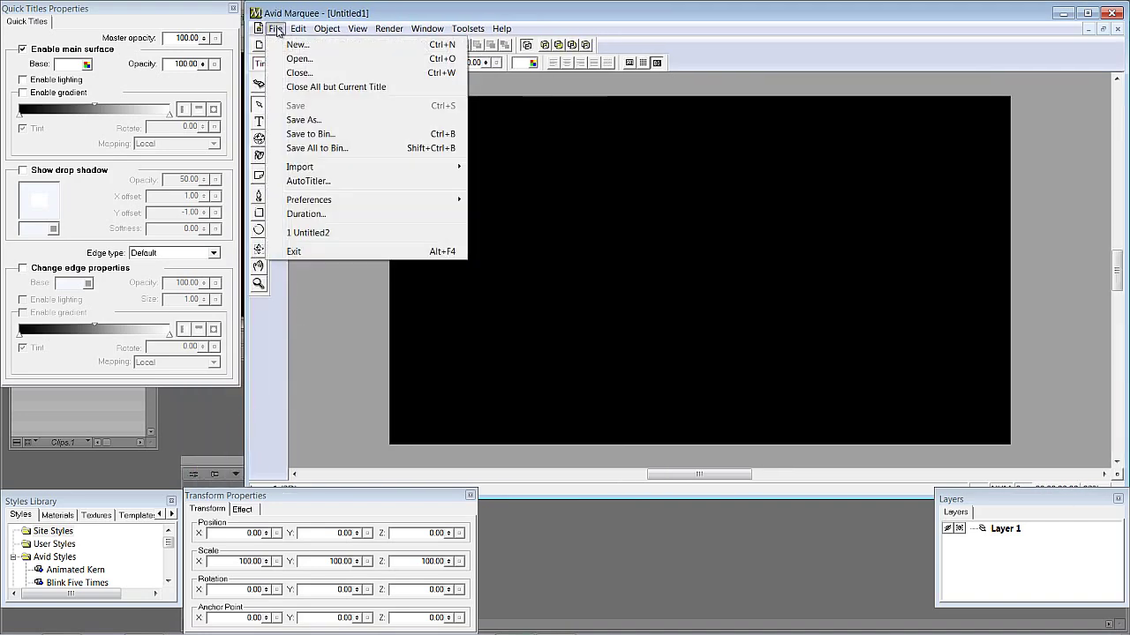
pyautogui.click(303, 214)
pyautogui.press('Tab')
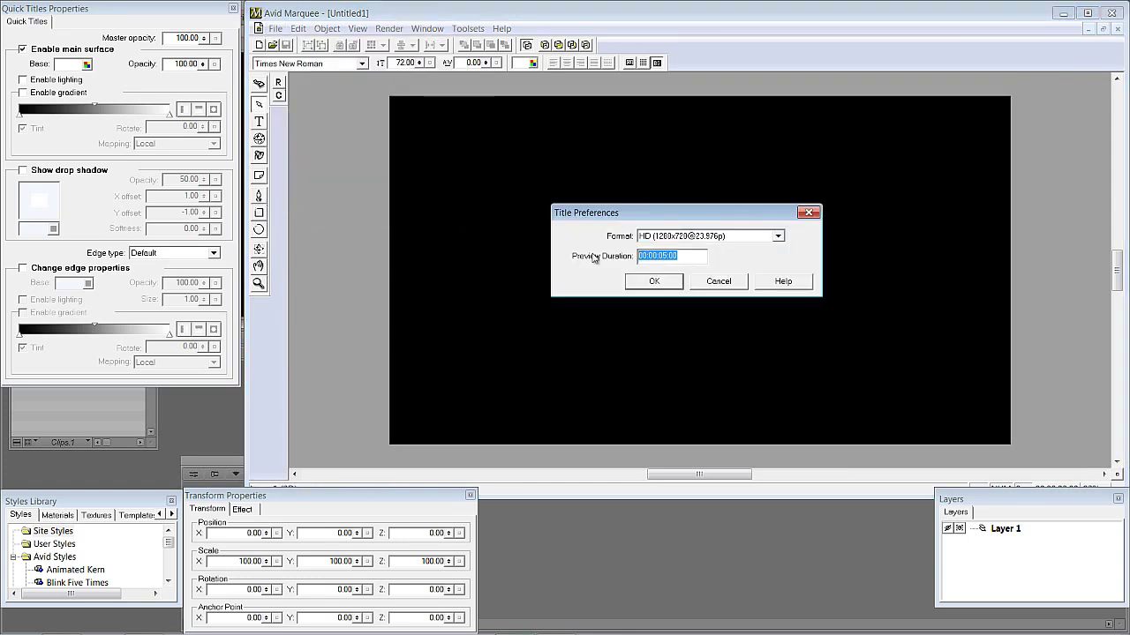
pyautogui.write('2000')
# Step: Confirm the duration, show safe guides, and type 'Directed by:' with the director's name beneath
pyautogui.click(655, 283)
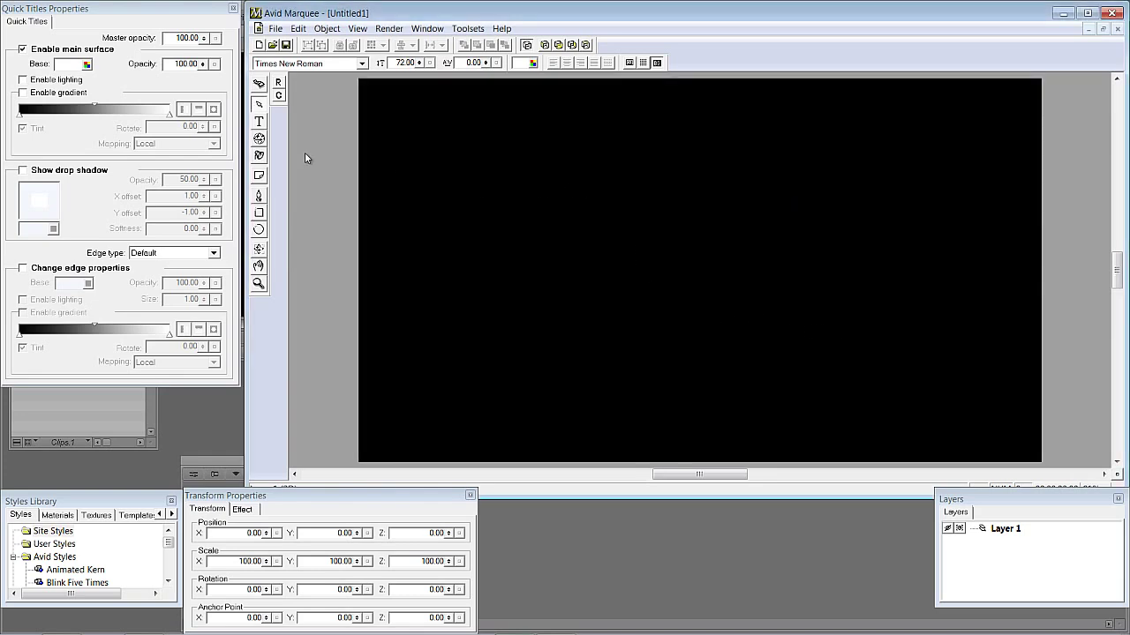
pyautogui.click(629, 63)
pyautogui.click(258, 121)
pyautogui.click(458, 160)
pyautogui.write('Directed by:')
pyautogui.press('Return')
pyautogui.write('Kevin P Mcauliffe')
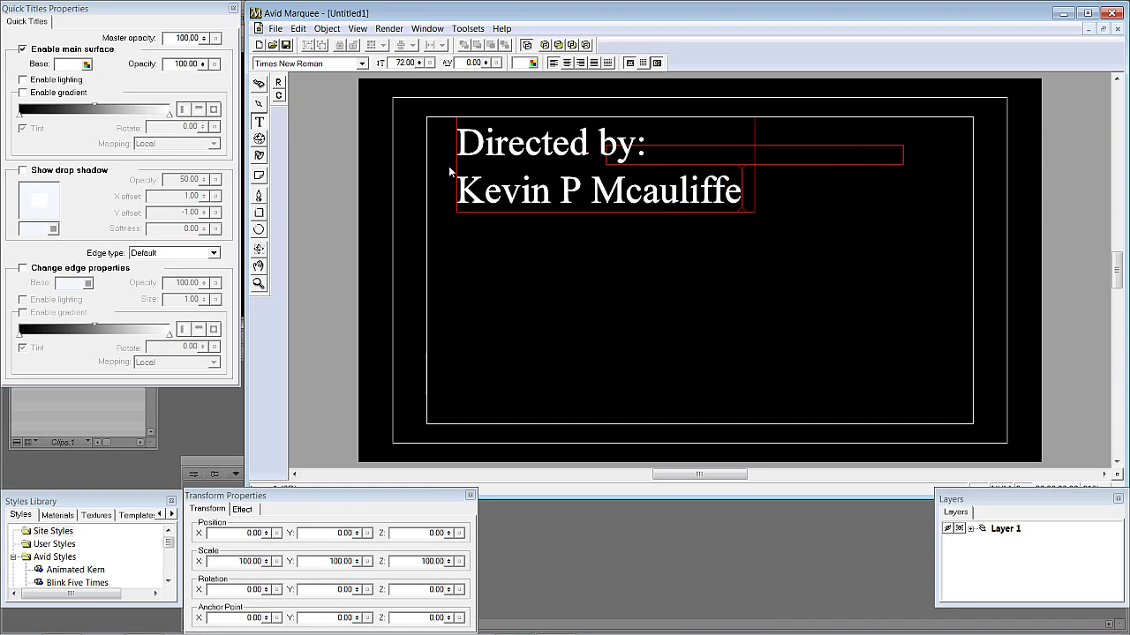
# Step: Correct the spelling of the director's name
pyautogui.moveTo(745, 196); pyautogui.dragTo(345, 196)
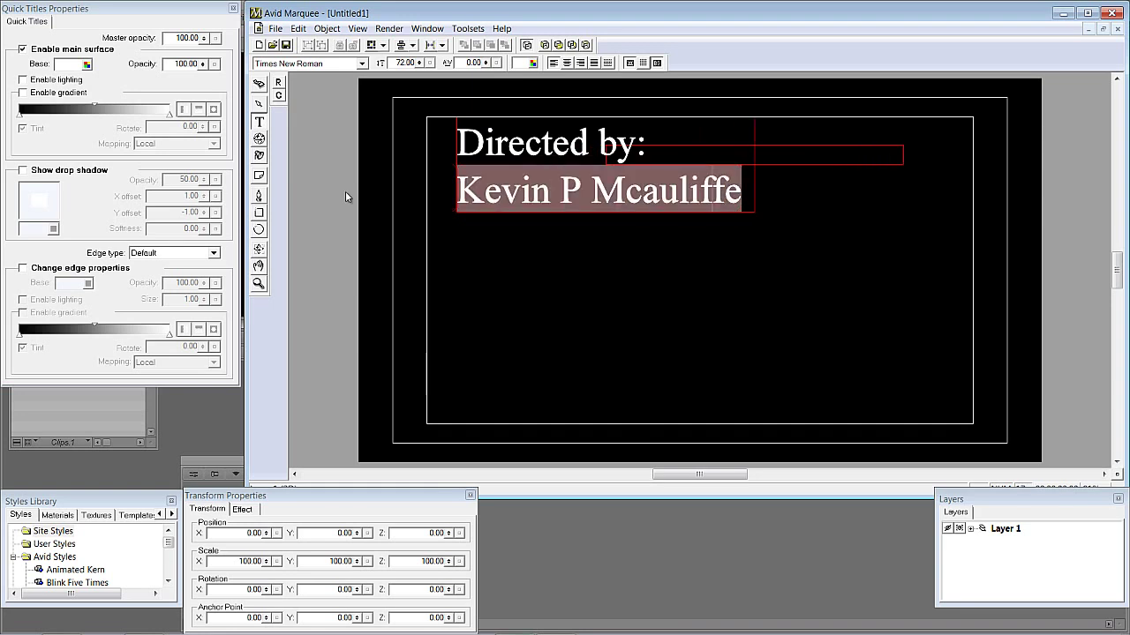
pyautogui.press('End')
pyautogui.press('BackSpace')
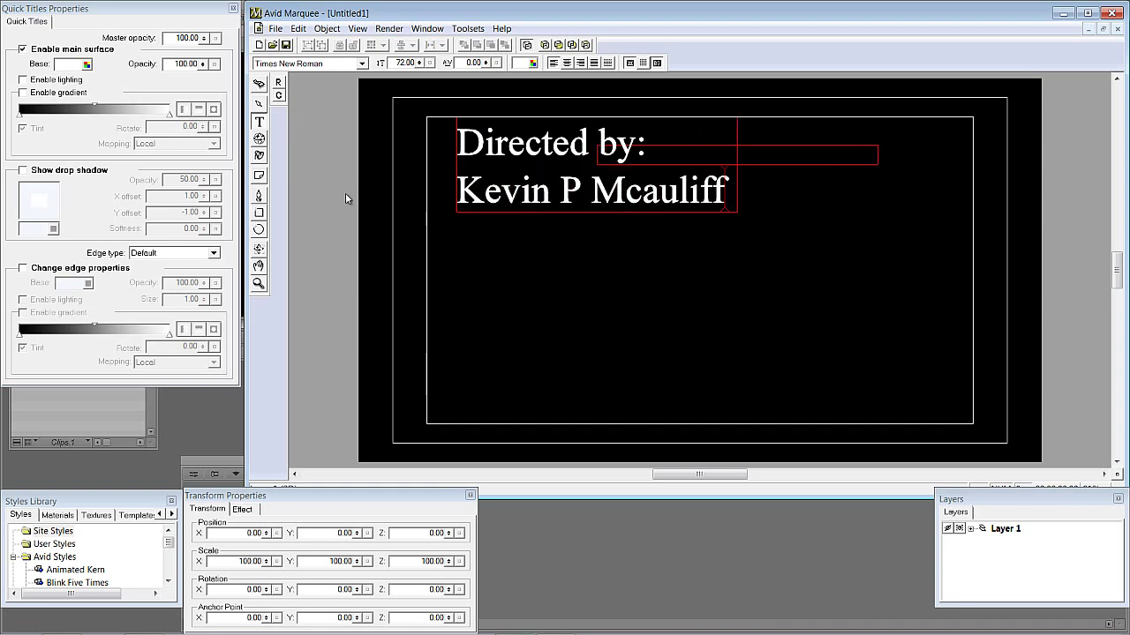
pyautogui.write('f')
pyautogui.press('BackSpace')
pyautogui.write('e')
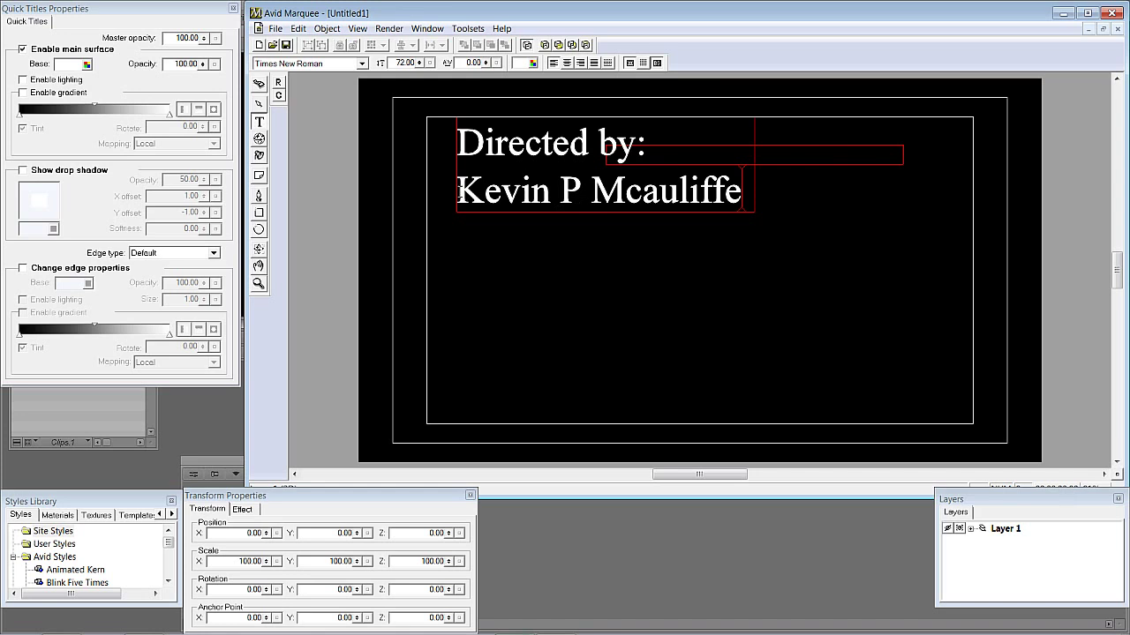
pyautogui.moveTo(459, 189); pyautogui.dragTo(743, 190)
pyautogui.hotkey('ctrl', 'c')
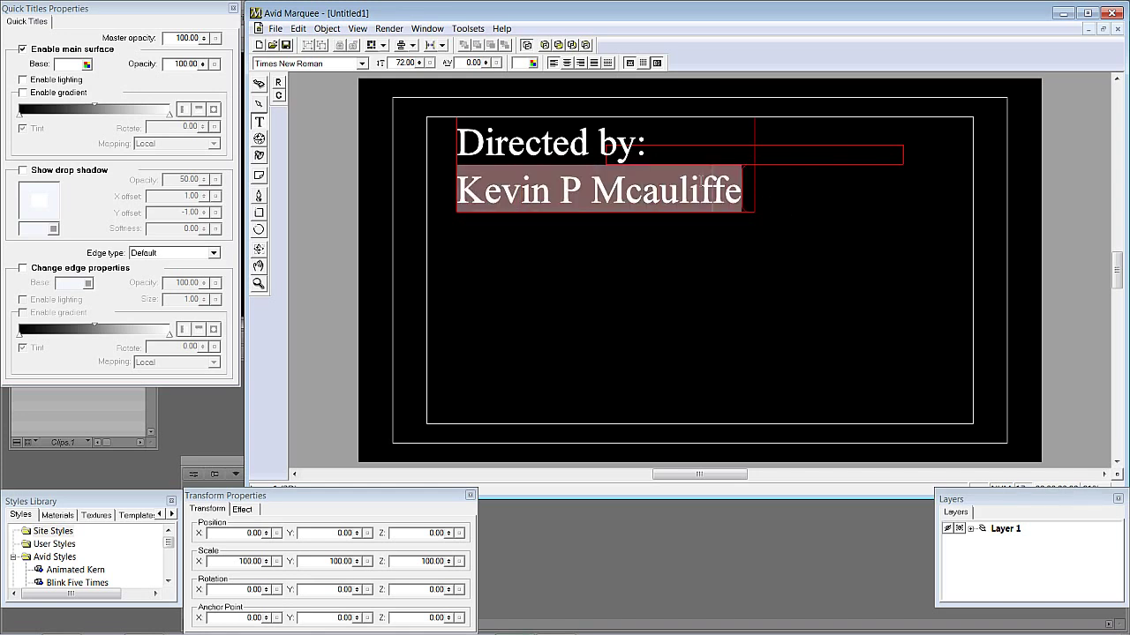
pyautogui.click(744, 197)
# Step: Add 'Produced by:' and 'Edited by:' credits, each followed by the name
pyautogui.press('Return')
pyautogui.press('Return')
pyautogui.write('Producte')
pyautogui.press('BackSpace')
pyautogui.press('BackSpace')
pyautogui.write('ed by:')
pyautogui.press('Return')
pyautogui.write('Kevin P Mcauliffe')
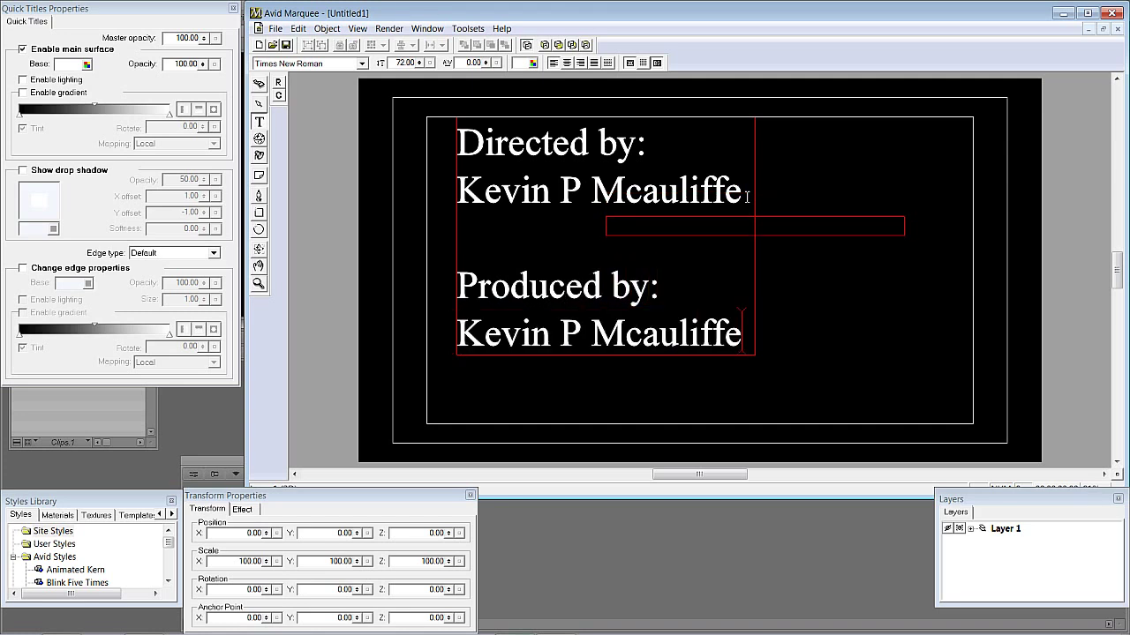
pyautogui.press('Return')
pyautogui.press('Return')
pyautogui.write('Edite')
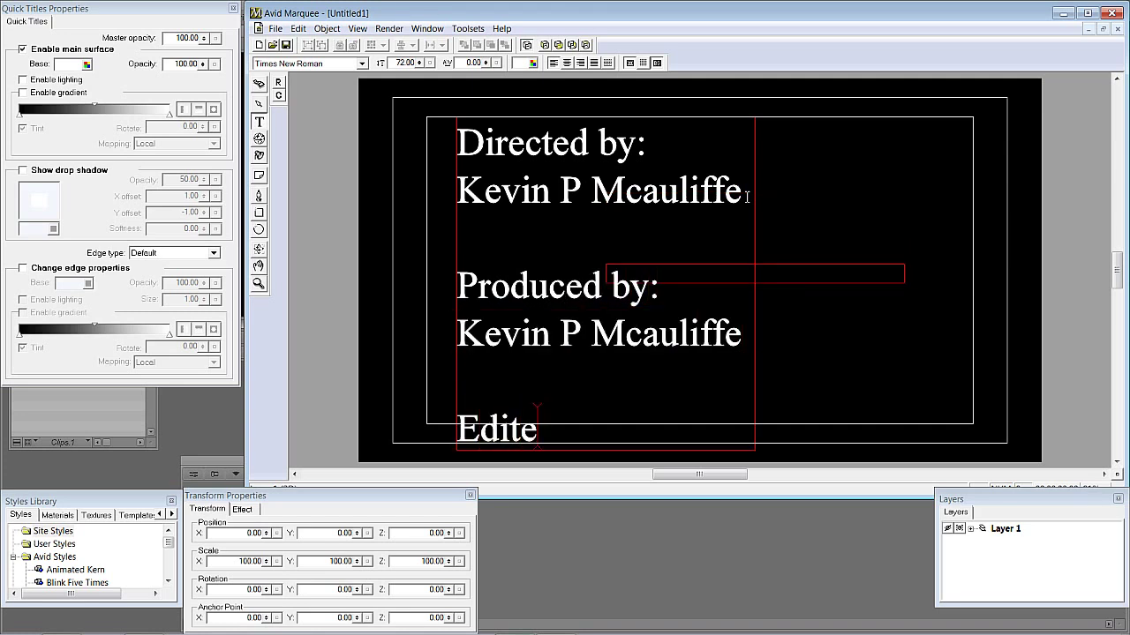
pyautogui.write('d by:')
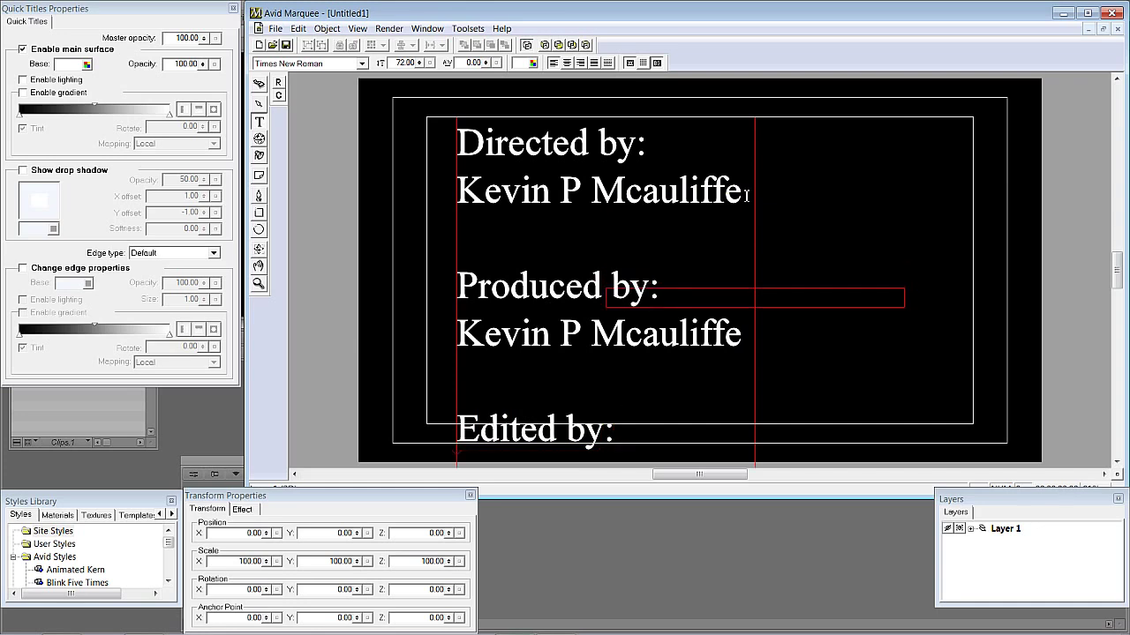
pyautogui.hotkey('ctrl', 'v')
# Step: Move the credit block up and add a 'DOP:' credit with the pasted name beneath
pyautogui.click(259, 103)
pyautogui.moveTo(539, 298); pyautogui.dragTo(534, 115)
pyautogui.click(259, 121)
pyautogui.click(739, 302)
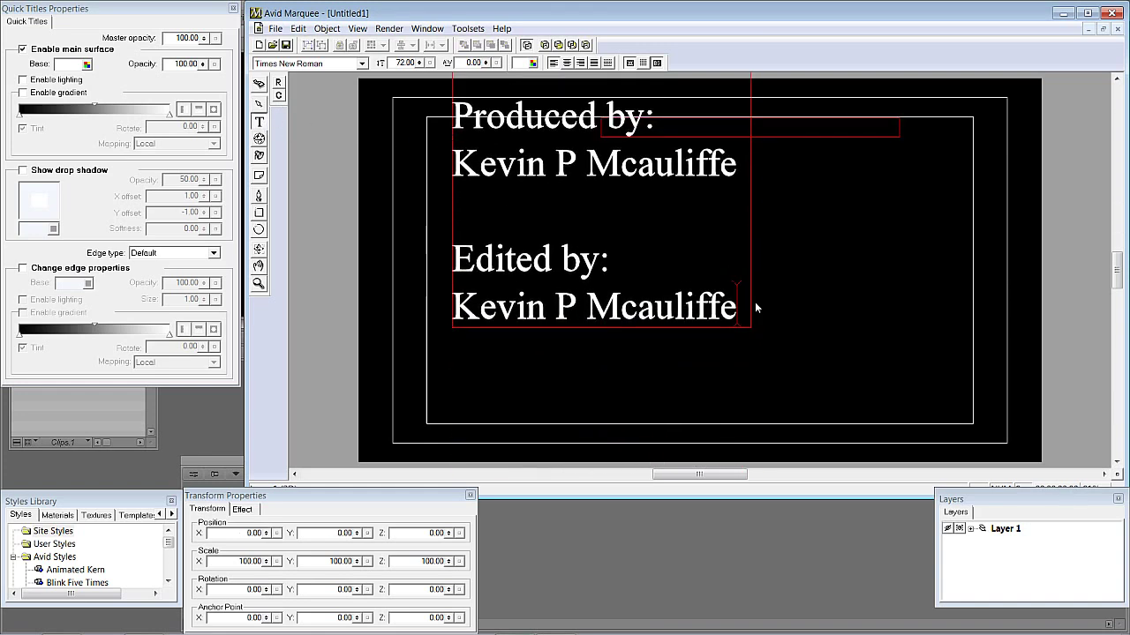
pyautogui.press('Return')
pyautogui.press('Return')
pyautogui.write('DOP:')
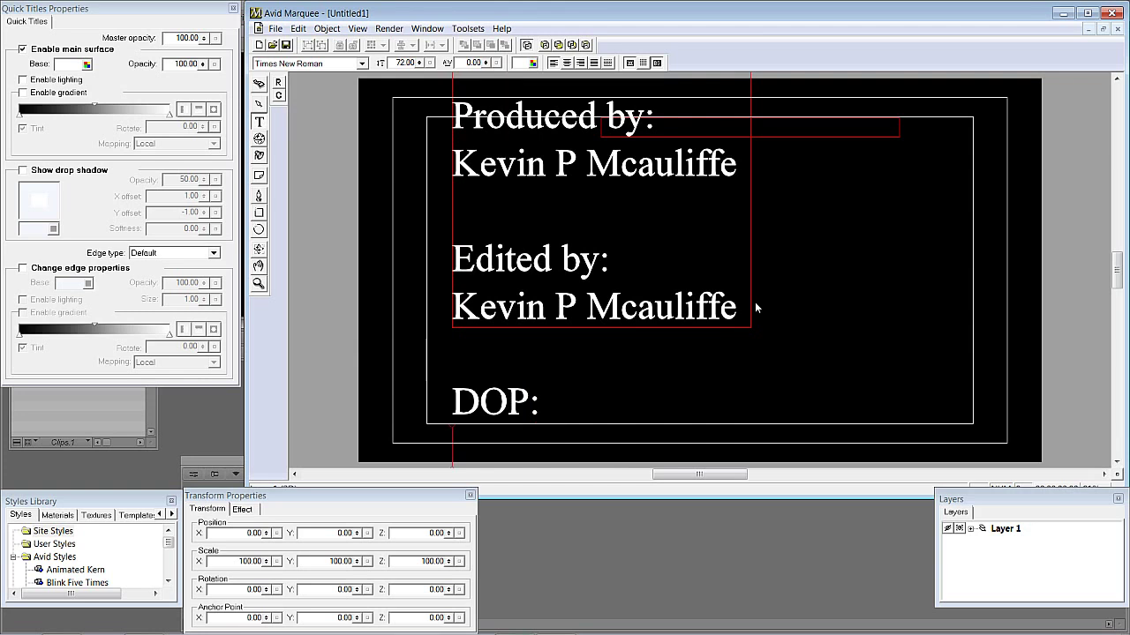
pyautogui.press('Return')
pyautogui.hotkey('ctrl', 'v')
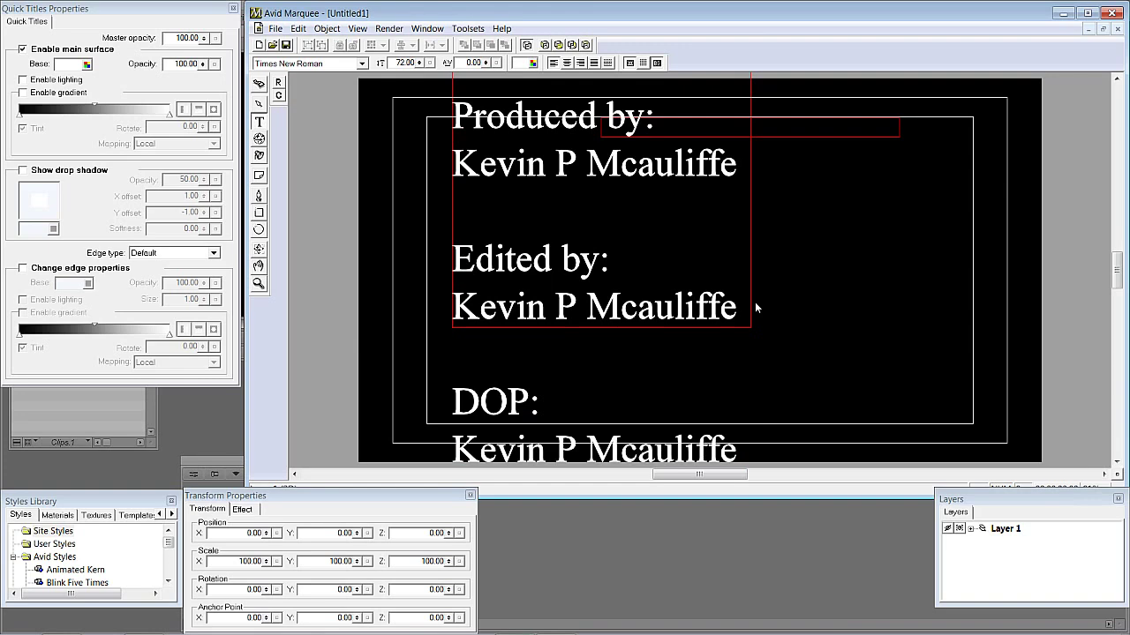
# Step: Drag the credit text box up to reveal its lower lines
pyautogui.click(258, 103)
pyautogui.click(483, 309)
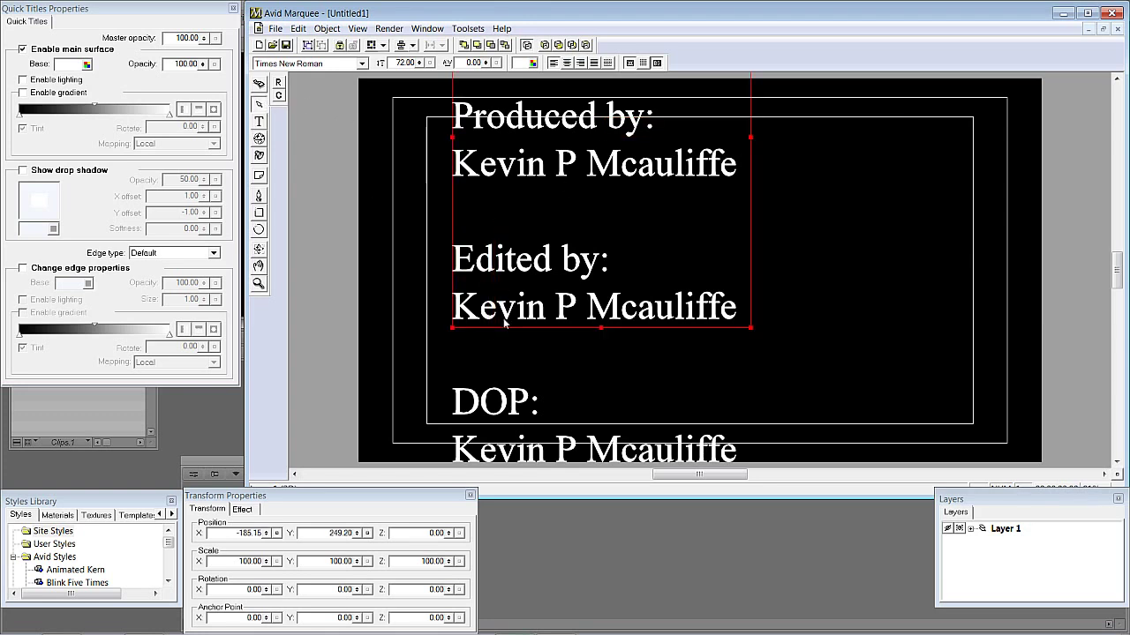
pyautogui.moveTo(516, 324); pyautogui.dragTo(973, 407)
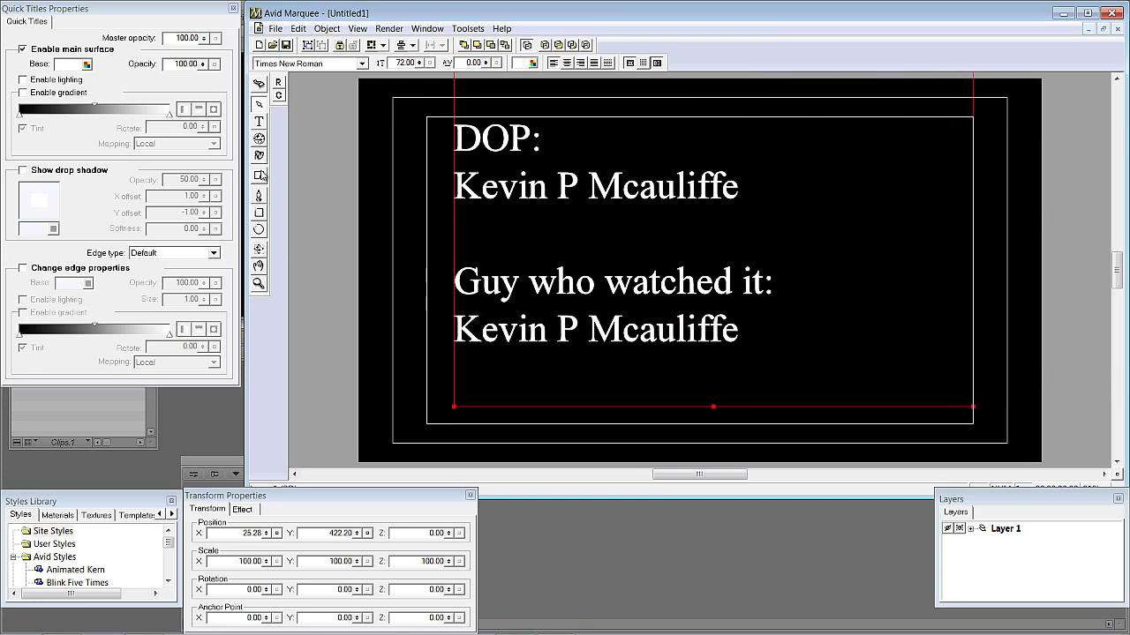
# Step: Add a 'Catering by:' line after the last credit
pyautogui.click(259, 121)
pyautogui.click(747, 329)
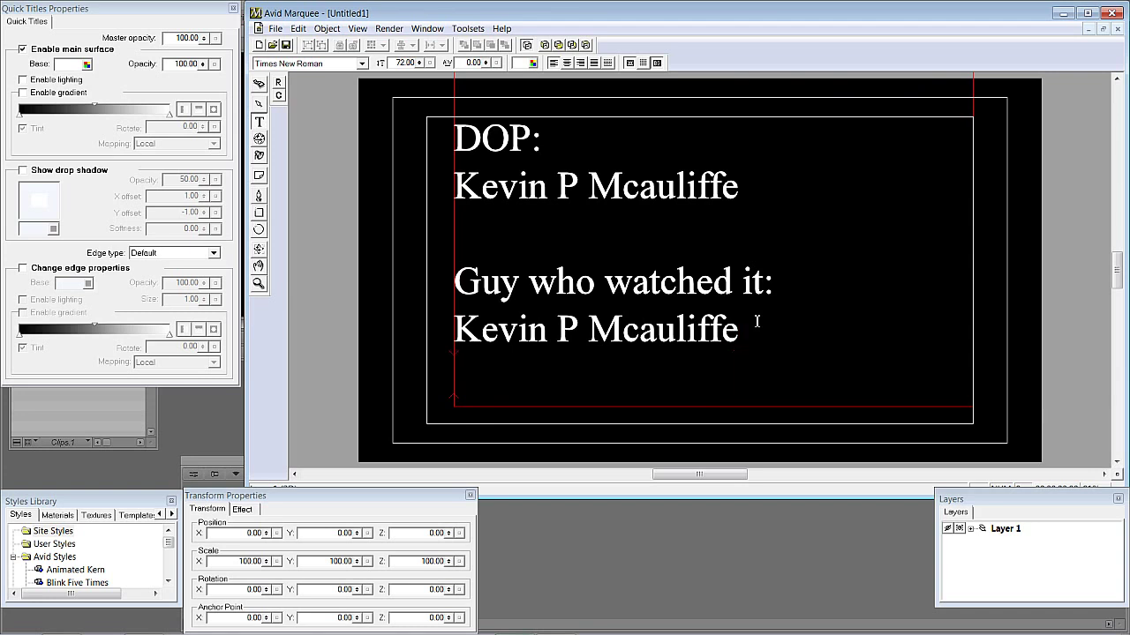
pyautogui.press('Return')
pyautogui.press('Return')
pyautogui.write('Catering')
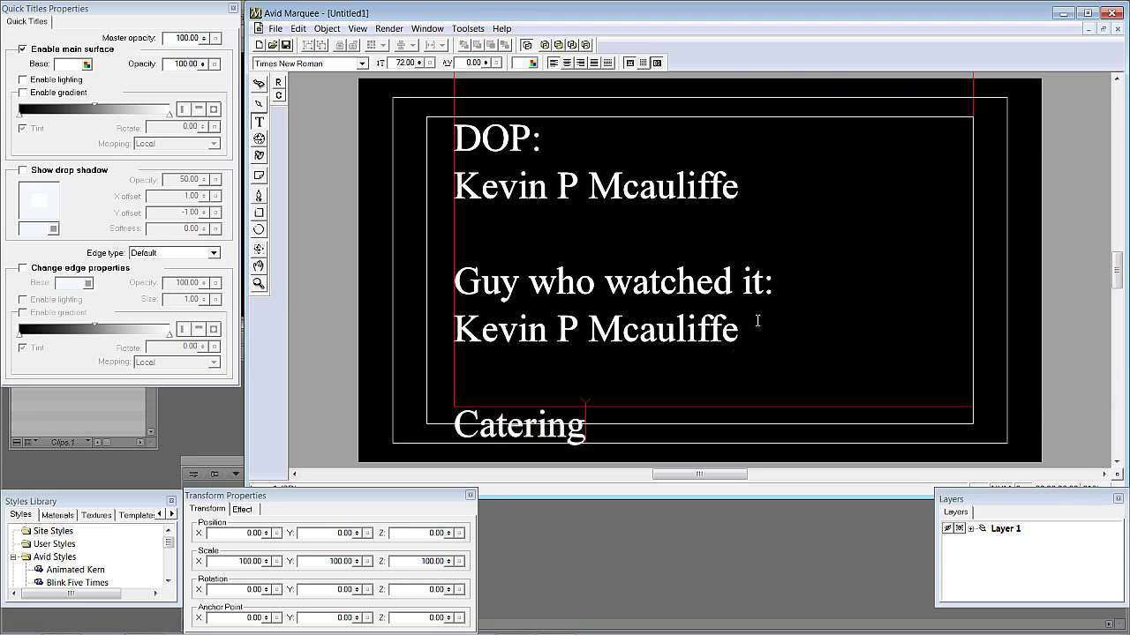
pyautogui.write(' by:')
# Step: Reposition and resize the credit text box and reduce the font size to 52.8 points
pyautogui.moveTo(655, 383); pyautogui.dragTo(643, 196)
pyautogui.moveTo(700, 221); pyautogui.dragTo(710, 466)
pyautogui.moveTo(713, 399); pyautogui.dragTo(699, 340)
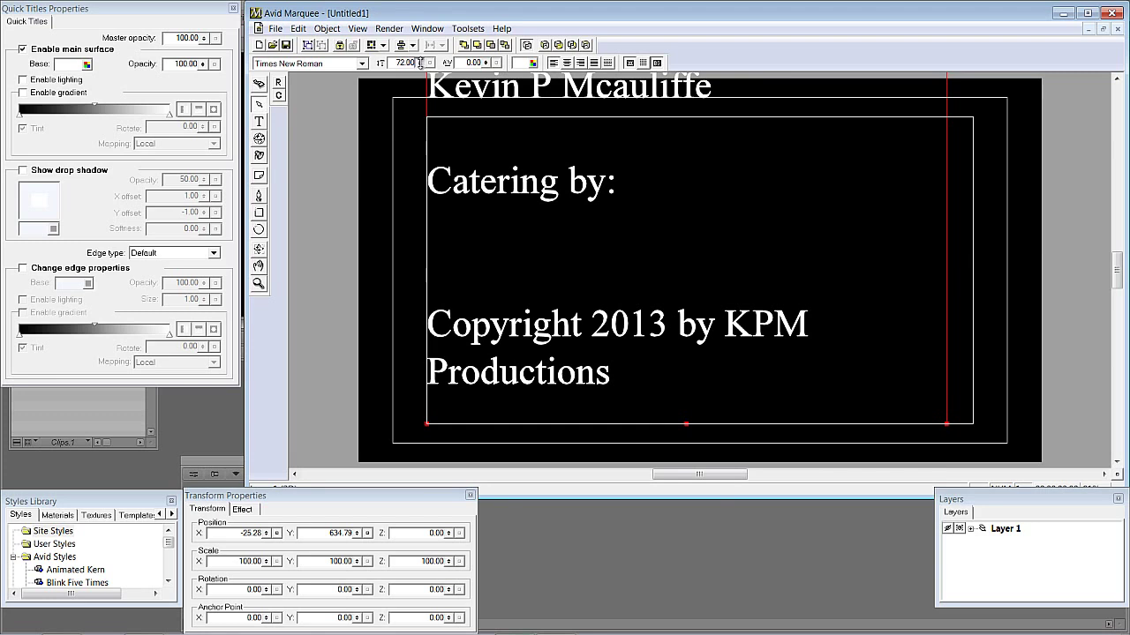
pyautogui.moveTo(420, 62); pyautogui.dragTo(420, 67)
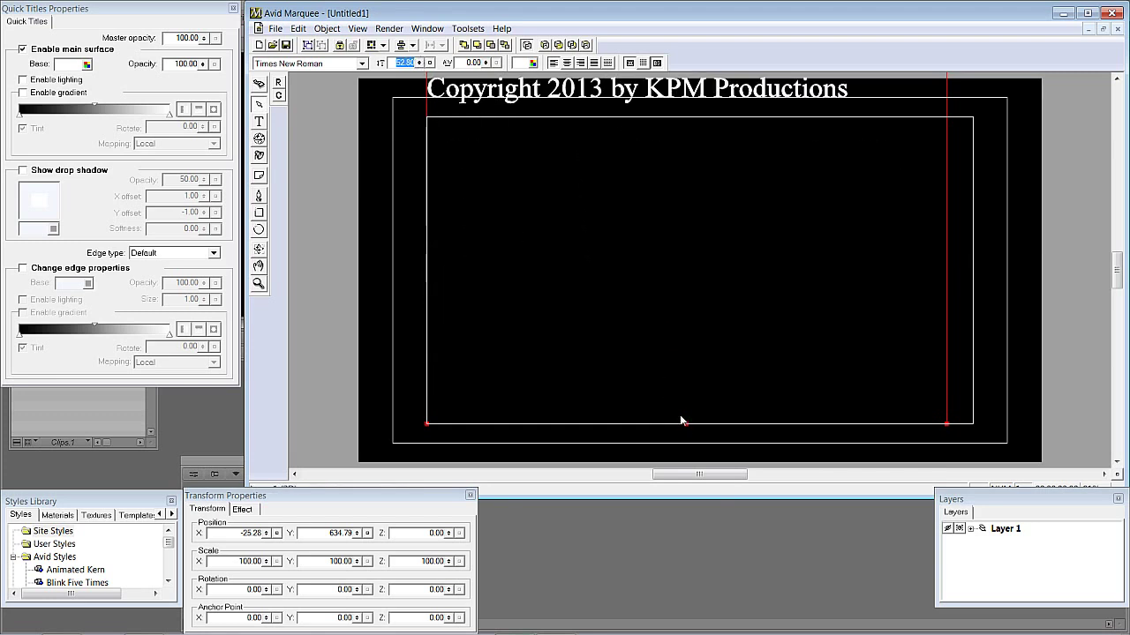
pyautogui.moveTo(687, 427); pyautogui.dragTo(604, 180)
pyautogui.moveTo(604, 132); pyautogui.dragTo(601, 328)
# Step: Add two blank lines after 'Catering by:'
pyautogui.click(258, 121)
pyautogui.click(562, 222)
pyautogui.press('Right')
pyautogui.press('Return')
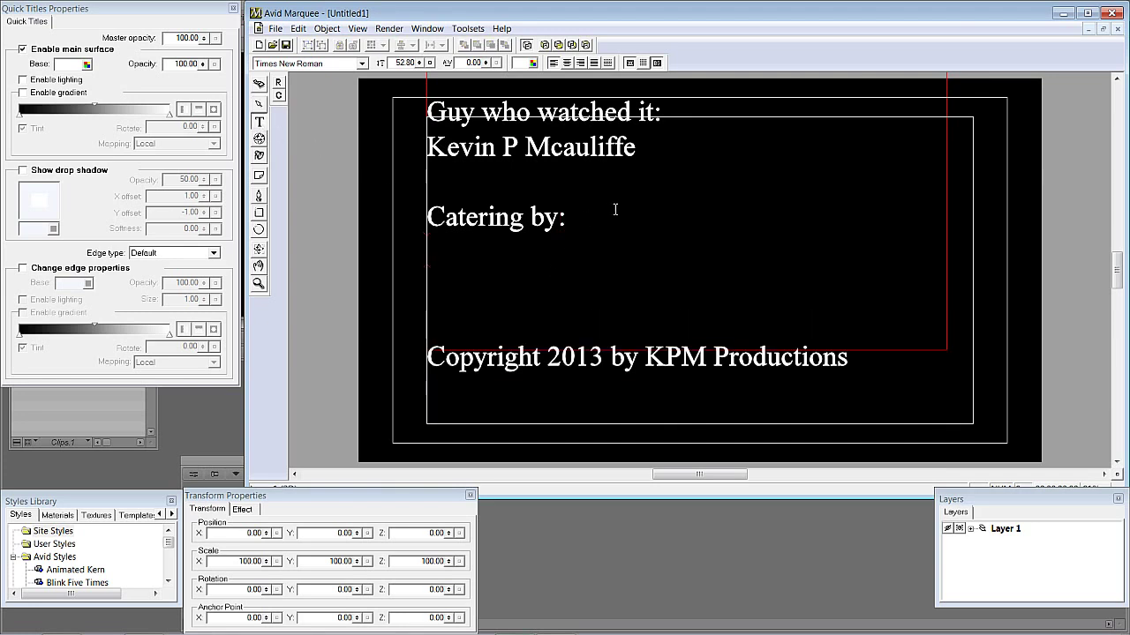
pyautogui.press('Return')
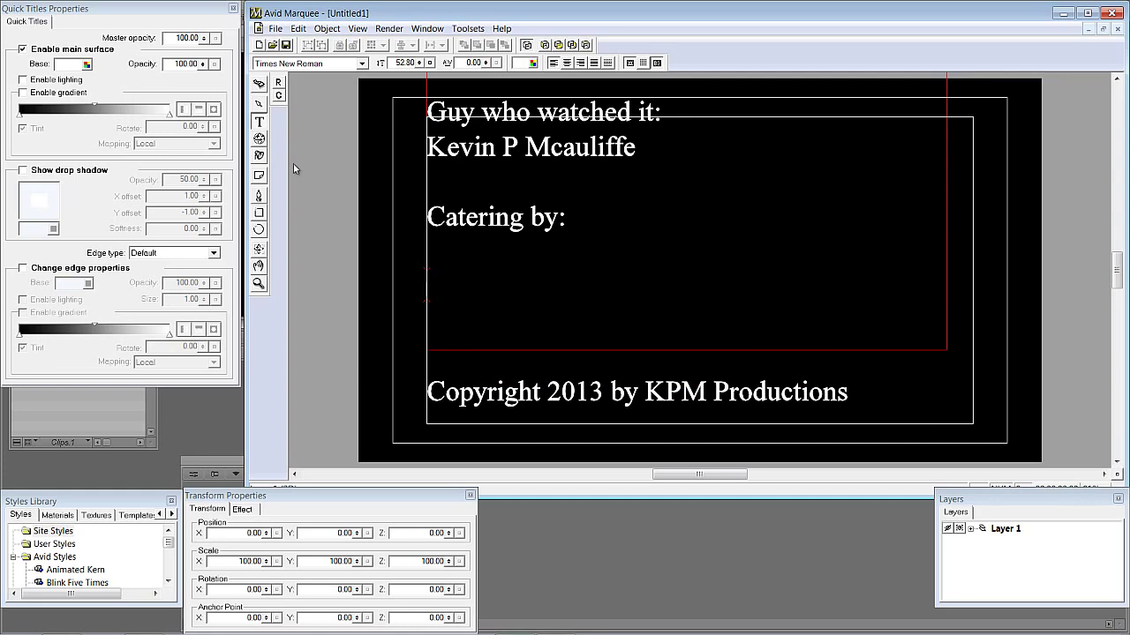
# Step: Extend and widen the text box and centre-align all the credits
pyautogui.click(259, 103)
pyautogui.moveTo(687, 350); pyautogui.dragTo(691, 425)
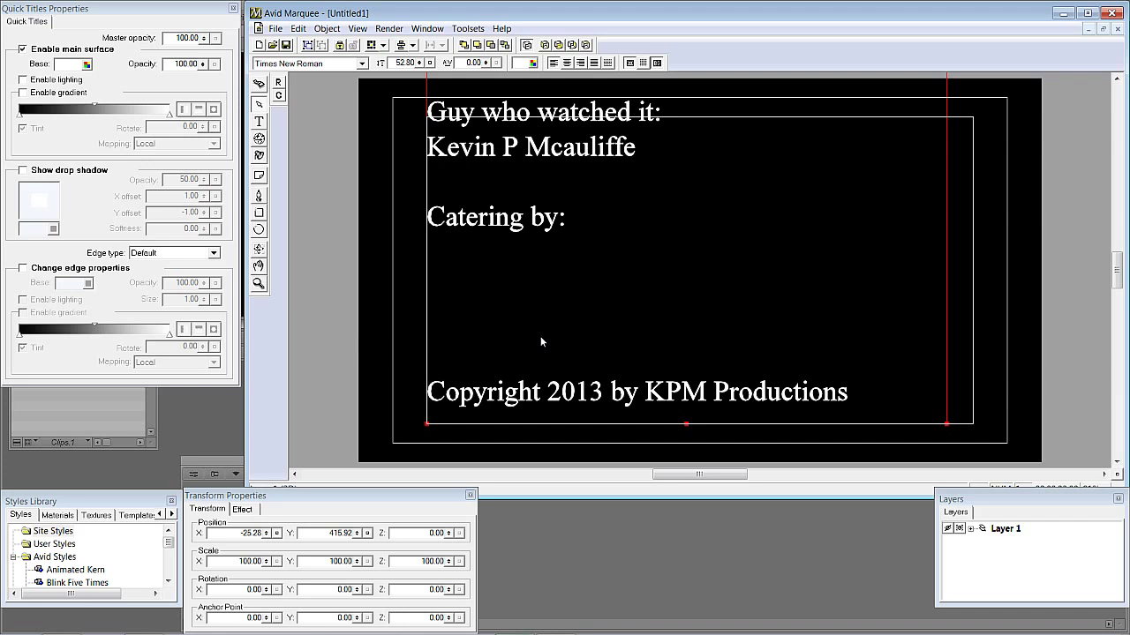
pyautogui.click(568, 64)
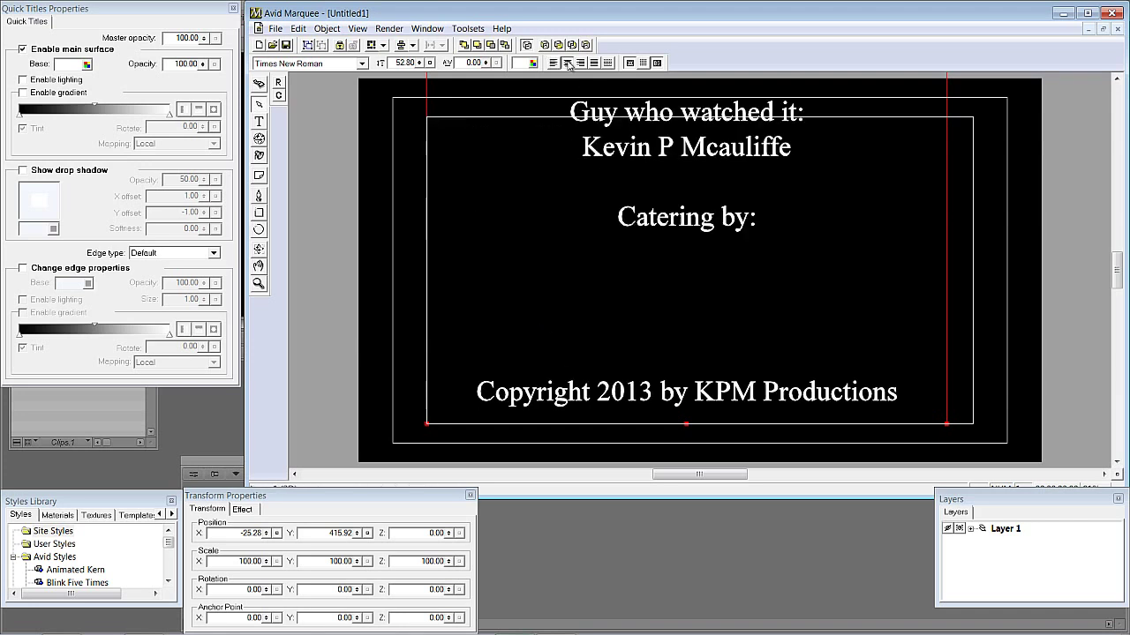
pyautogui.moveTo(947, 424); pyautogui.dragTo(973, 425)
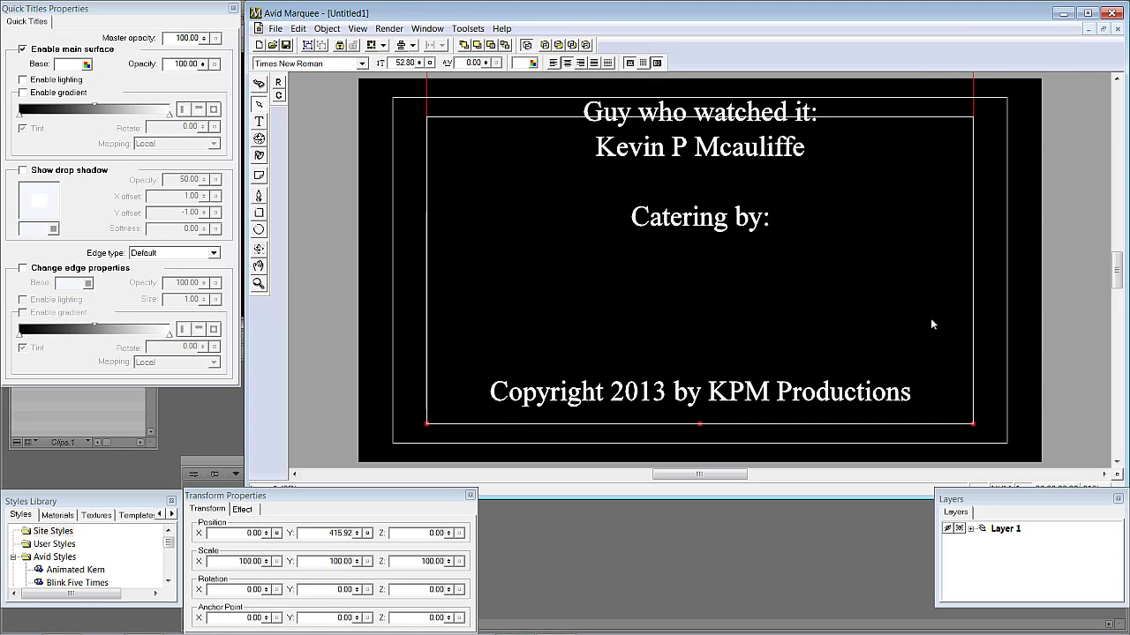
# Step: Import the Kevin's Coffee image from the Desktop via File > Import > Image
pyautogui.click(275, 28)
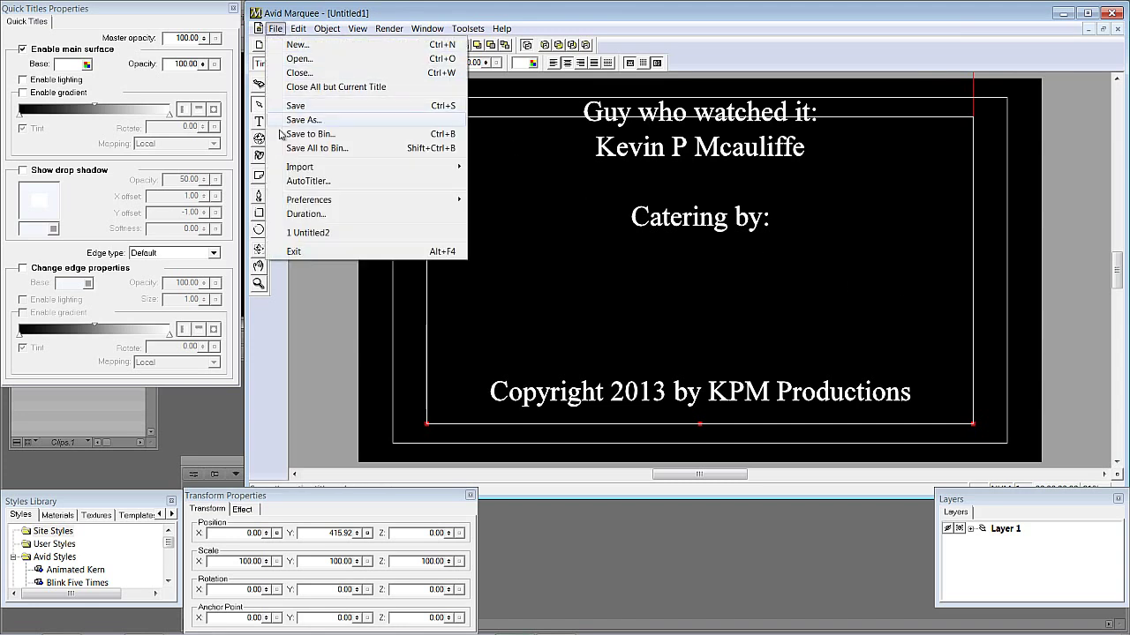
pyautogui.moveTo(288, 167)
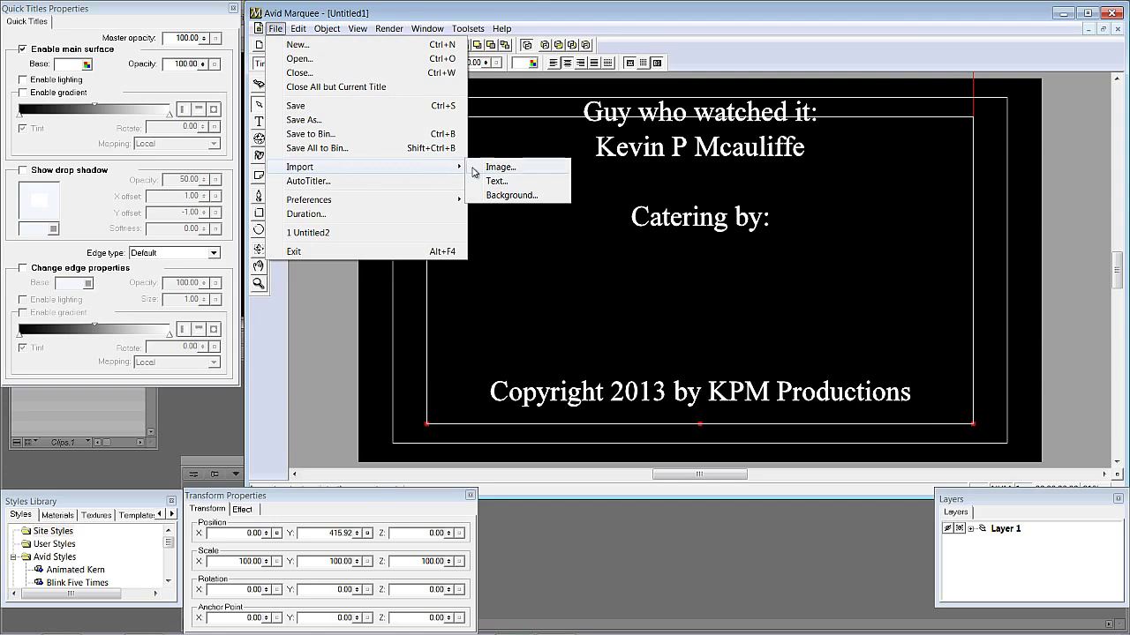
pyautogui.click(501, 167)
pyautogui.click(838, 228)
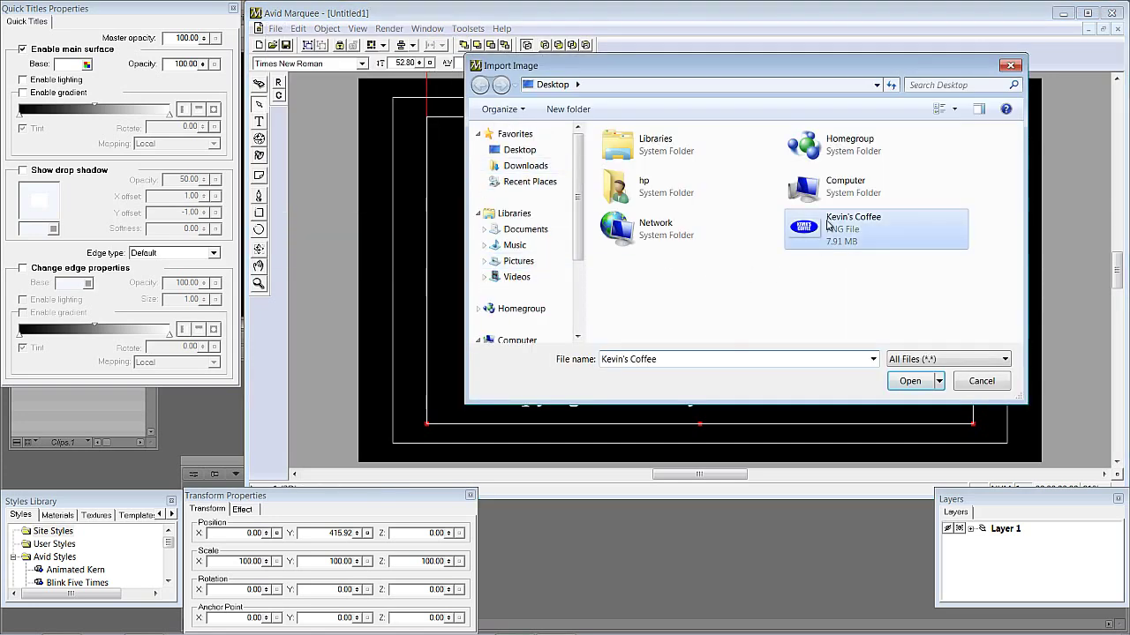
pyautogui.click(912, 385)
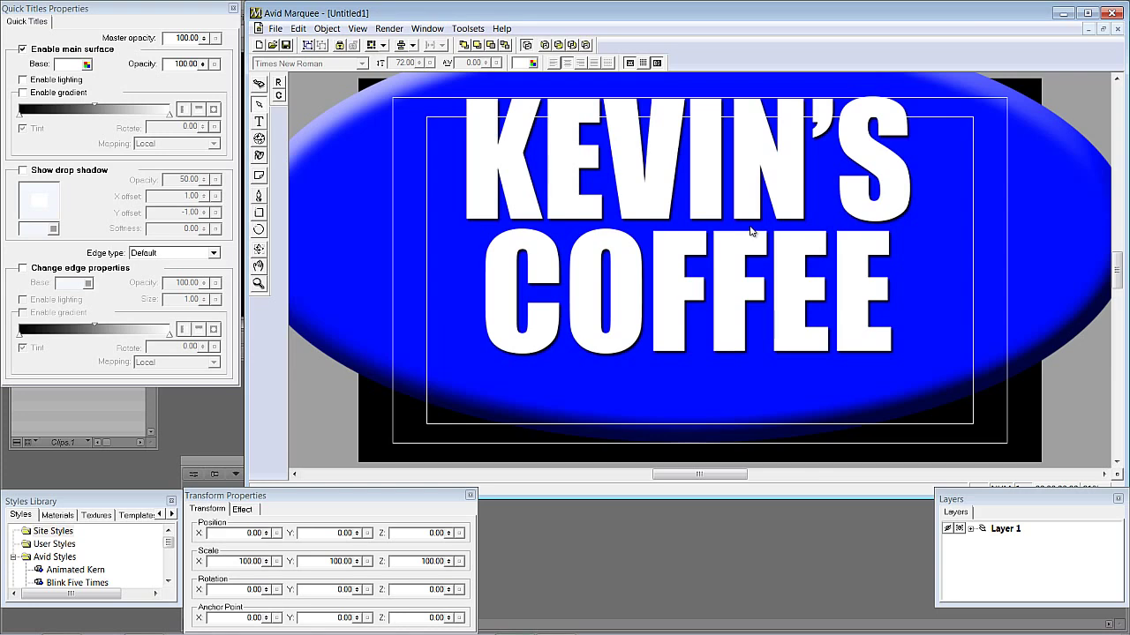
# Step: Scale the Kevin's Coffee logo down and move it below the Catering by: credit
pyautogui.hotkey('ctrl', '-')
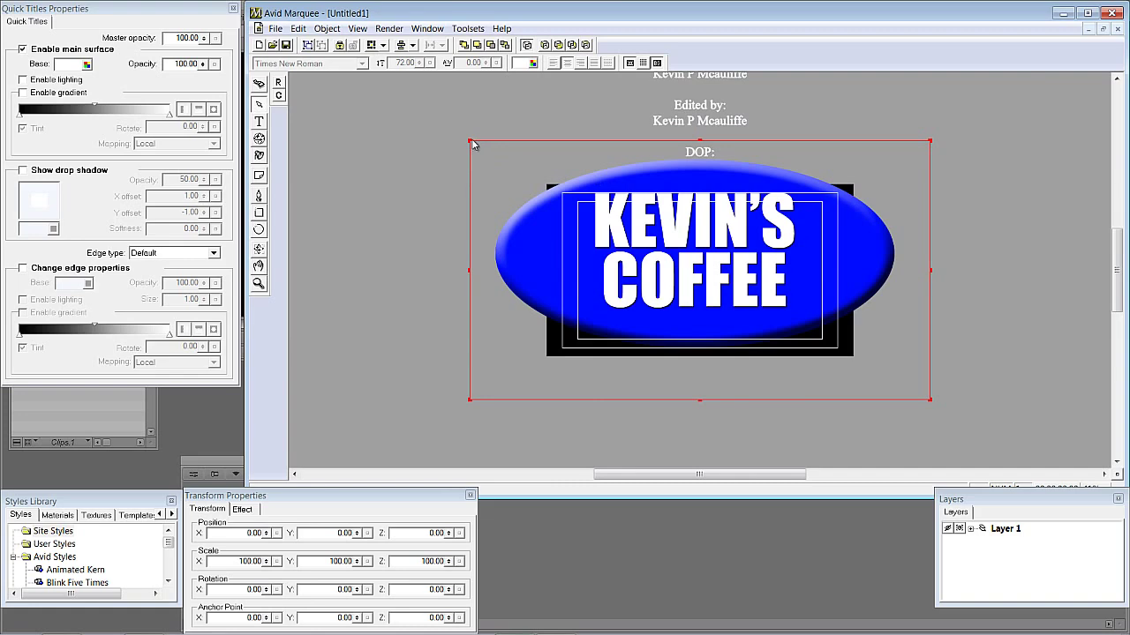
pyautogui.moveTo(469, 140); pyautogui.dragTo(822, 457)
pyautogui.moveTo(890, 356); pyautogui.dragTo(697, 281)
# Step: Fine-tune the logo's size and position so it sits centred under Catering by:
pyautogui.scroll(2, 695, 280)
pyautogui.scroll(1, 700, 294)
pyautogui.scroll(-1, 701, 297)
pyautogui.moveTo(713, 309); pyautogui.dragTo(708, 301)
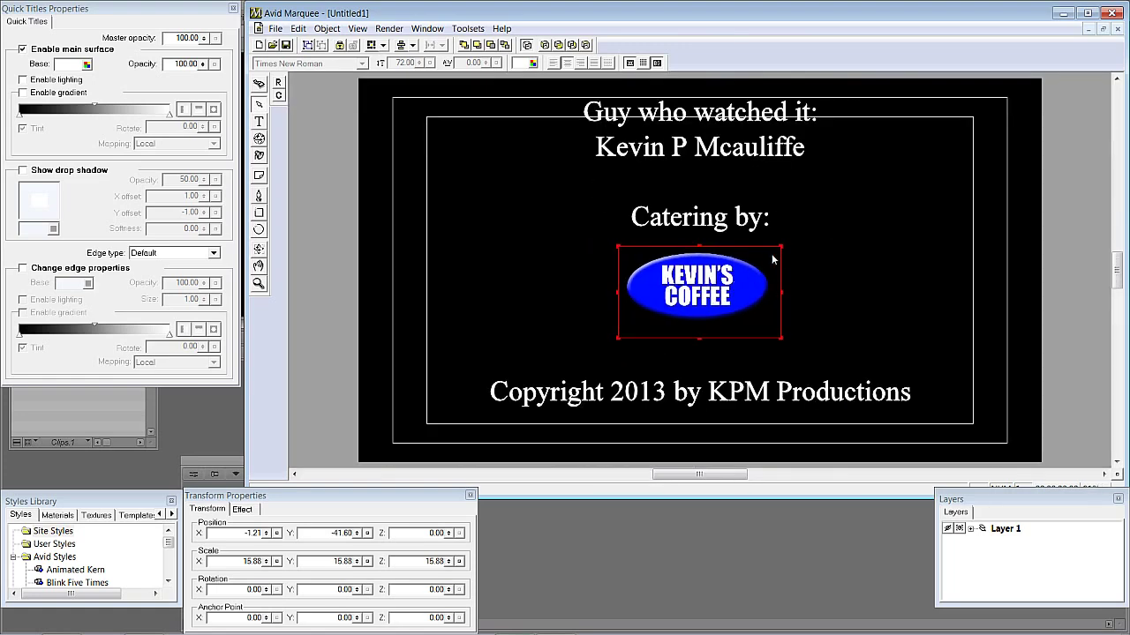
pyautogui.moveTo(781, 253); pyautogui.dragTo(784, 254)
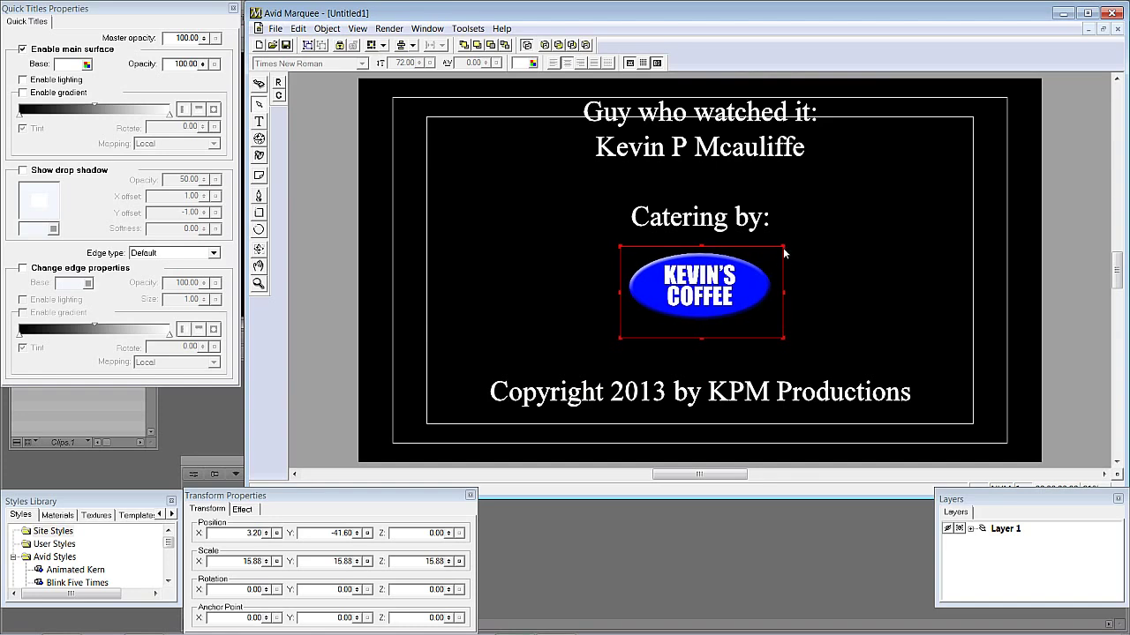
pyautogui.moveTo(782, 251); pyautogui.dragTo(746, 284)
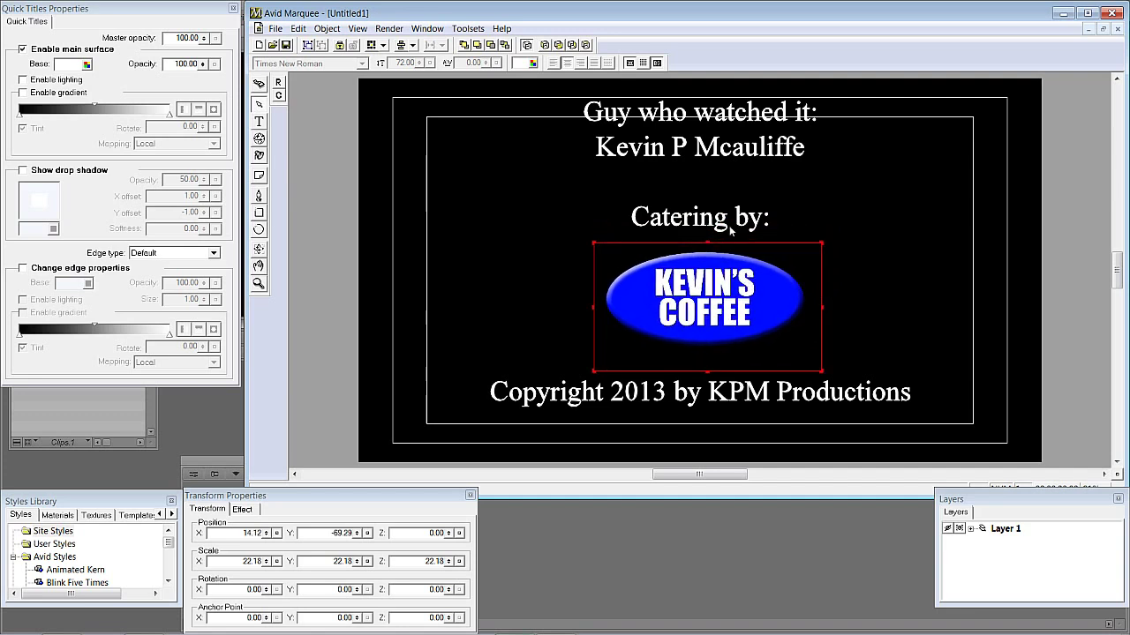
pyautogui.click(705, 197)
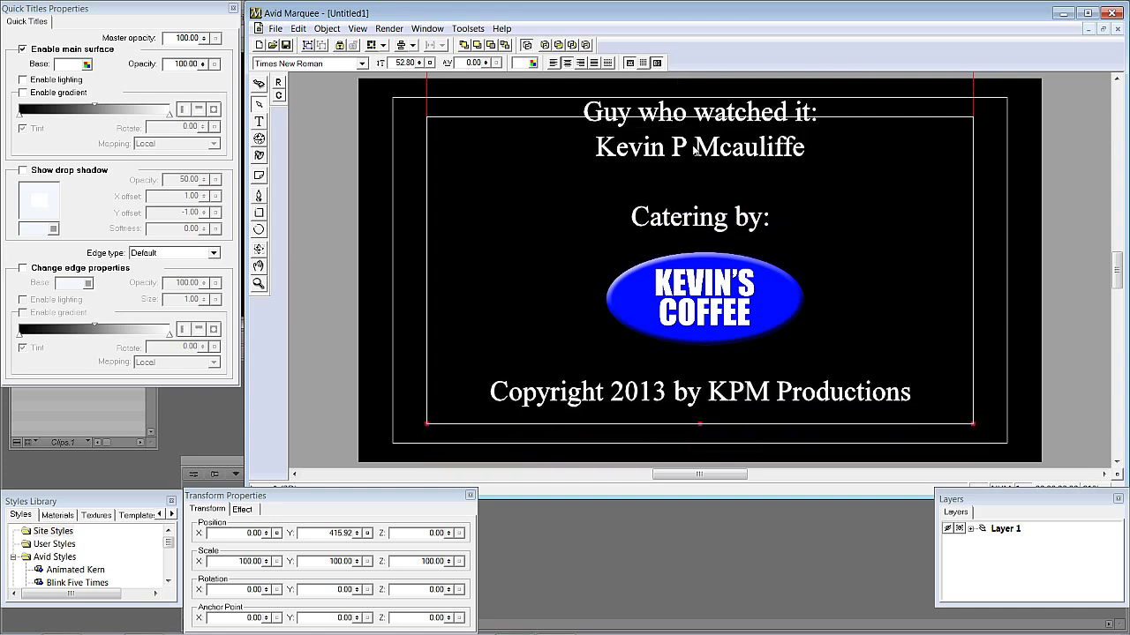
# Step: Select the Kevin's Coffee logo together with the credit text box, checking the full roll's framing
pyautogui.click(712, 282)
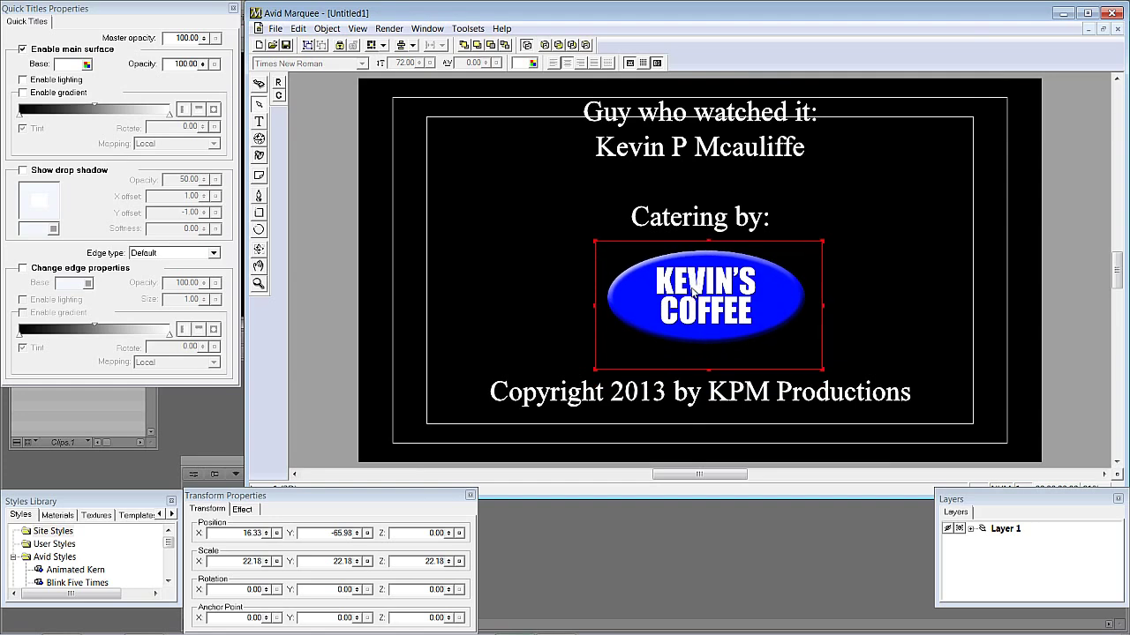
pyautogui.keyDown('shift'); pyautogui.click(692, 225); pyautogui.keyUp('shift')
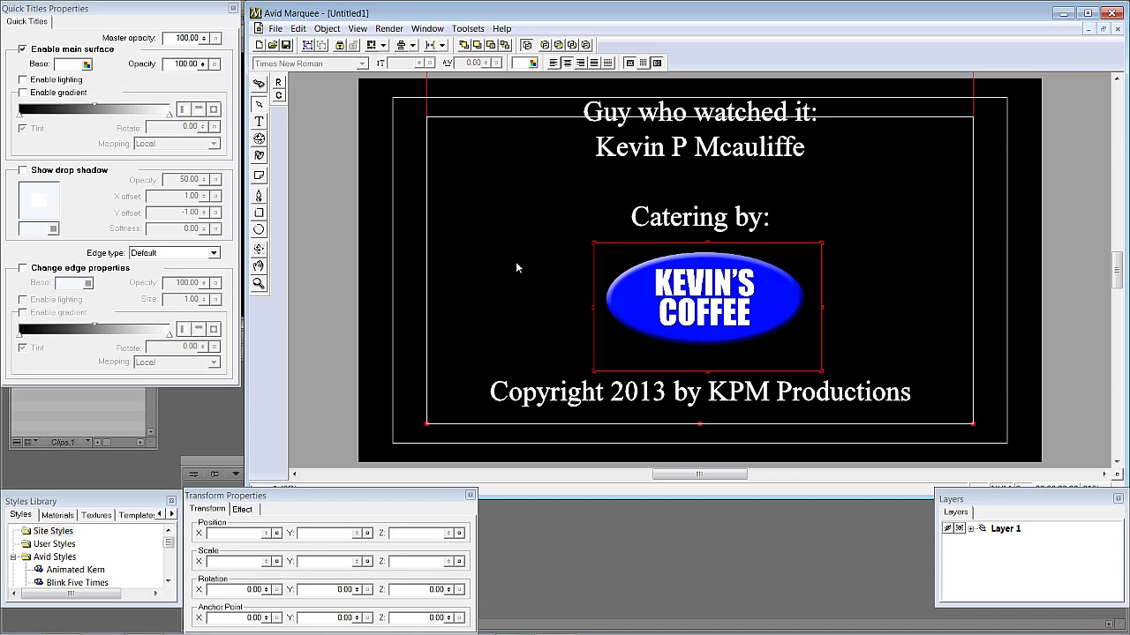
pyautogui.hotkey('ctrl', '-')
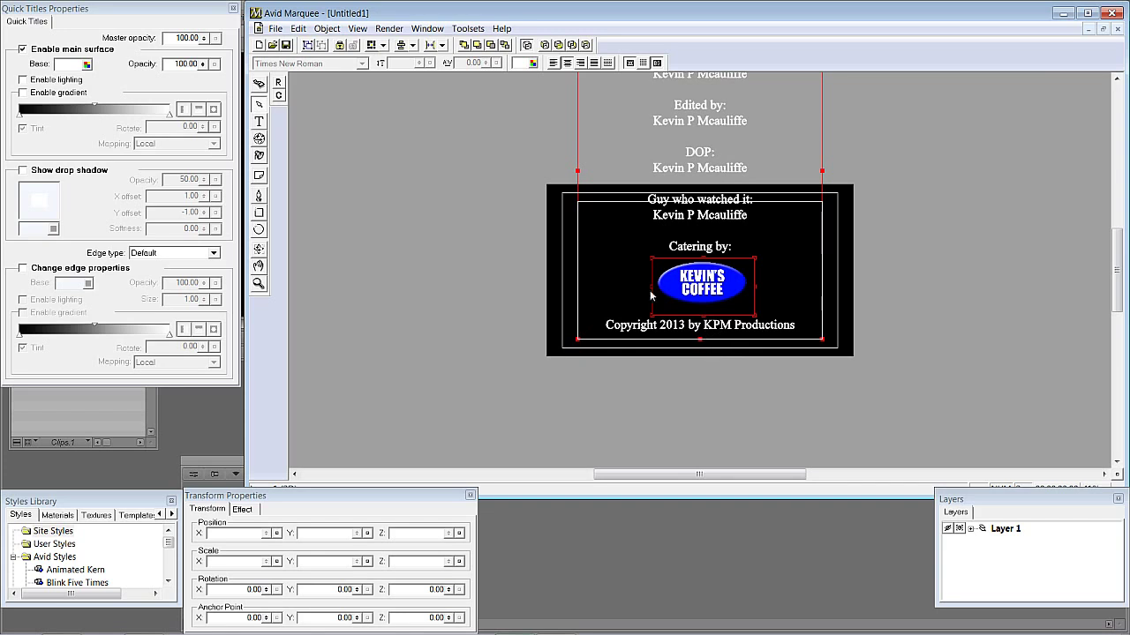
pyautogui.hotkey('ctrl', '+')
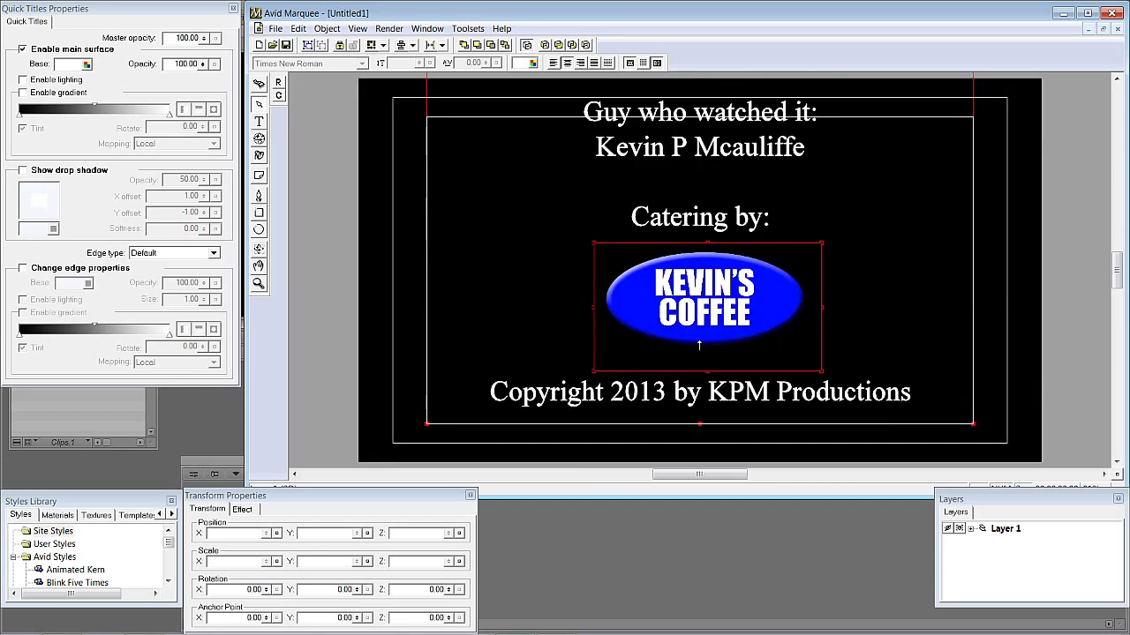
# Step: Group logo and credits, then move the roll to Y -415.92 so Directed by: opens at top
pyautogui.click(326, 30)
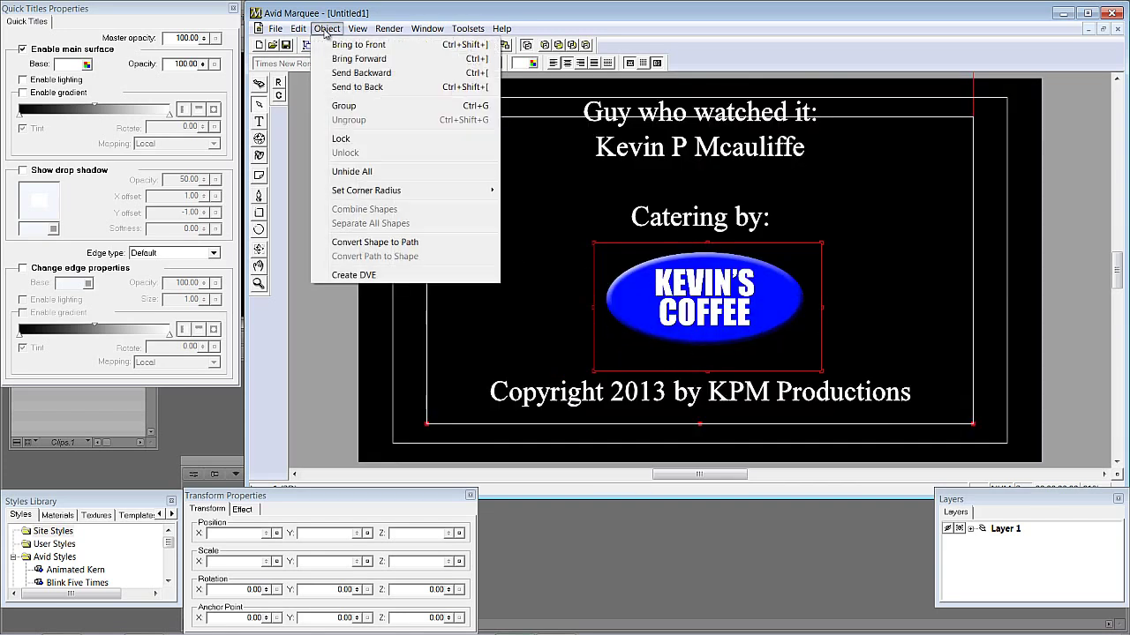
pyautogui.click(343, 106)
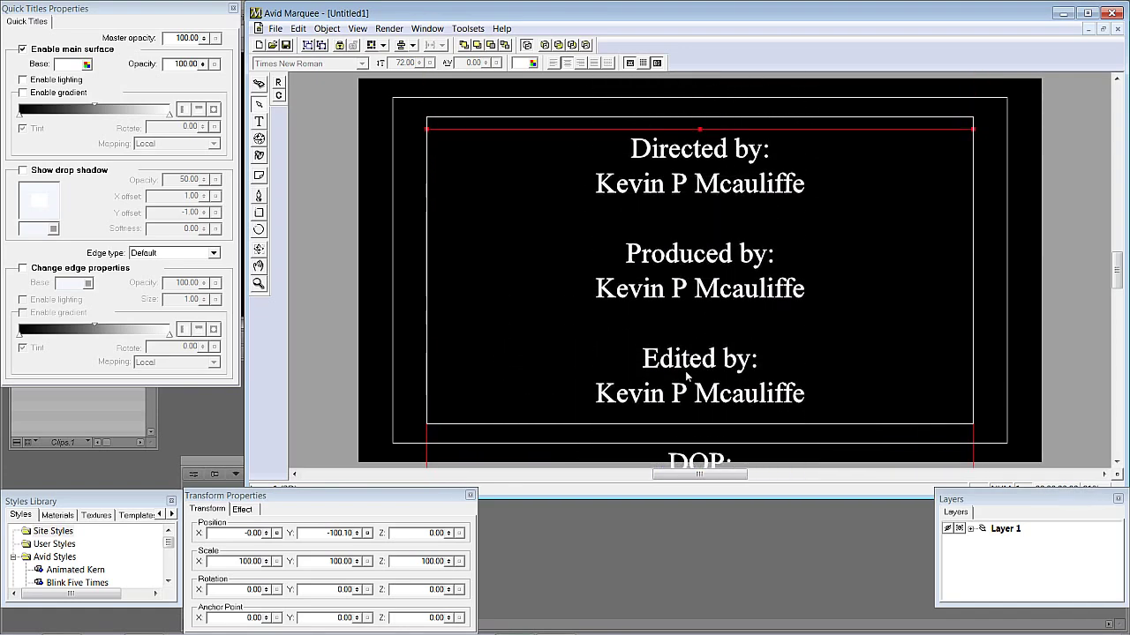
pyautogui.moveTo(696, 179); pyautogui.dragTo(688, 234)
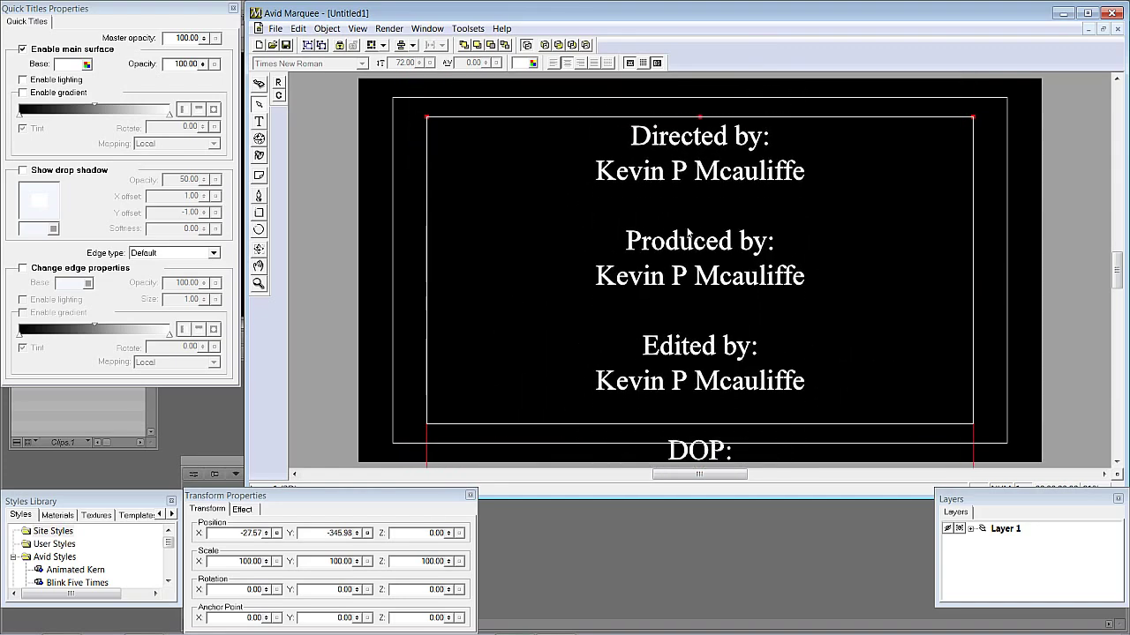
# Step: Switch to the basic animation workspace with full toolbars and a wider canvas
pyautogui.click(468, 28)
pyautogui.click(472, 60)
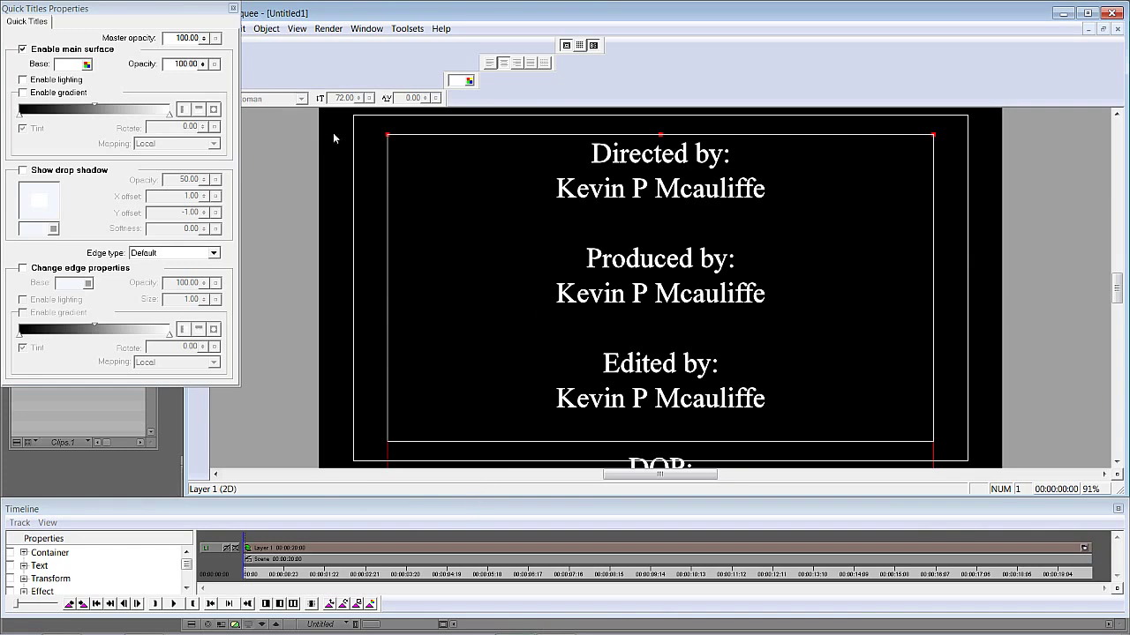
pyautogui.moveTo(186, 407); pyautogui.dragTo(248, 406)
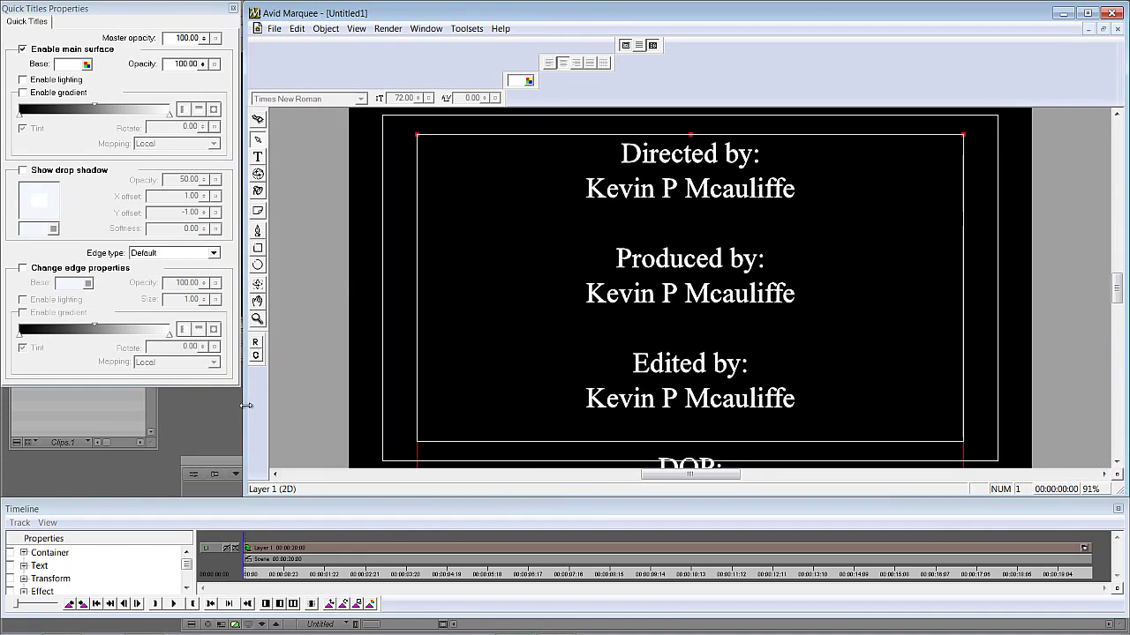
pyautogui.click(360, 28)
pyautogui.click(364, 73)
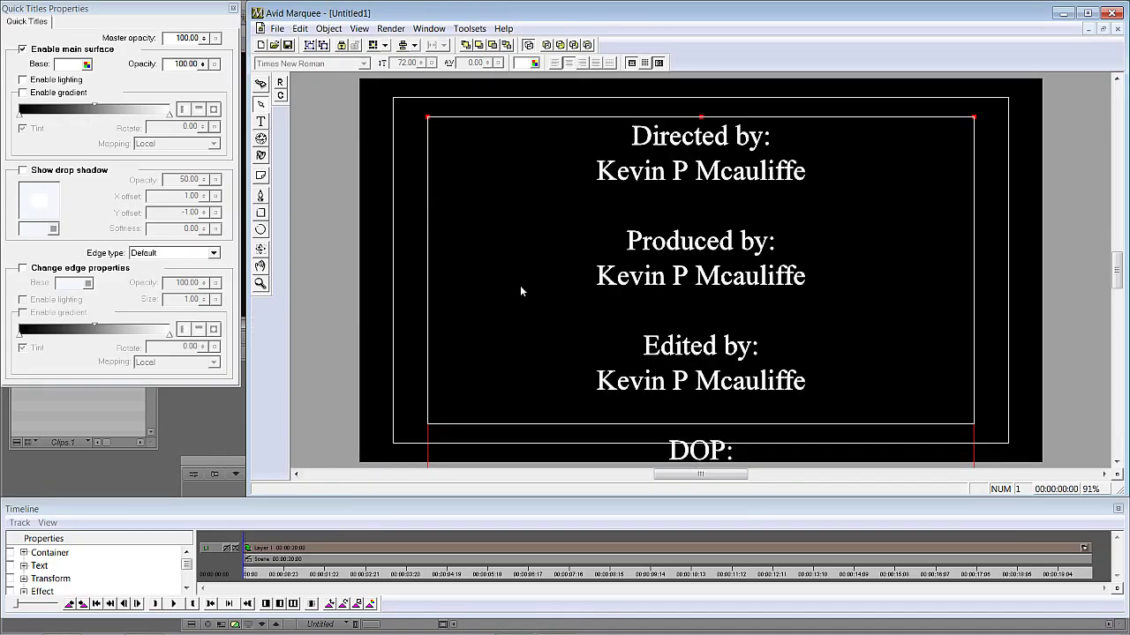
# Step: At the title's last frame, raise the credits block completely above the frame so it rolls off
pyautogui.click(261, 83)
pyautogui.moveTo(664, 171); pyautogui.dragTo(658, 515)
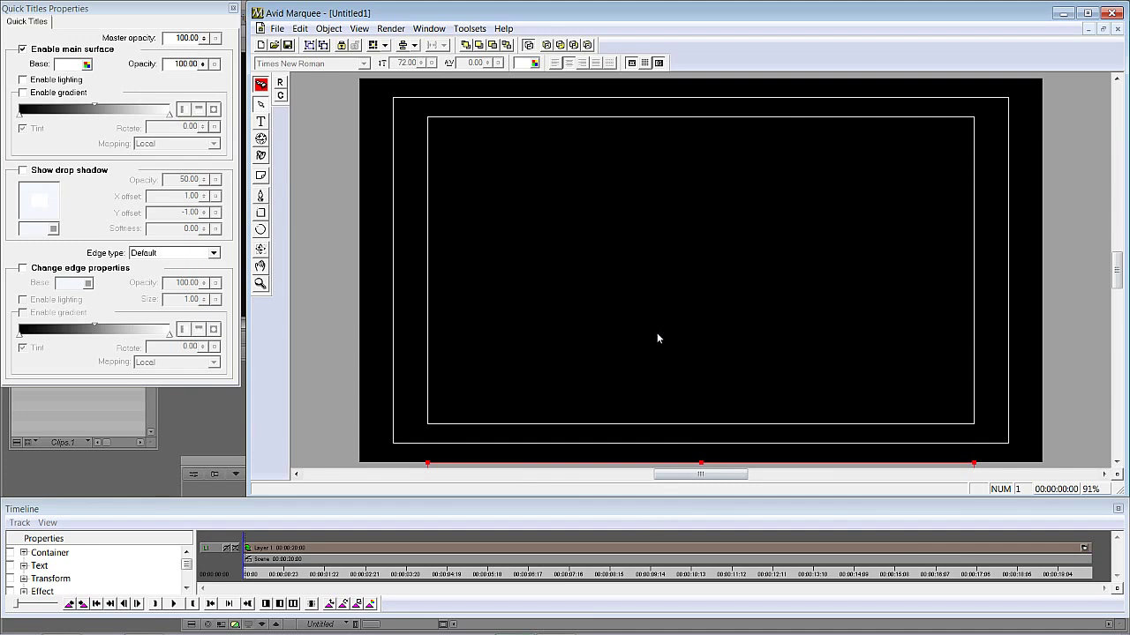
pyautogui.moveTo(248, 575); pyautogui.dragTo(1114, 575)
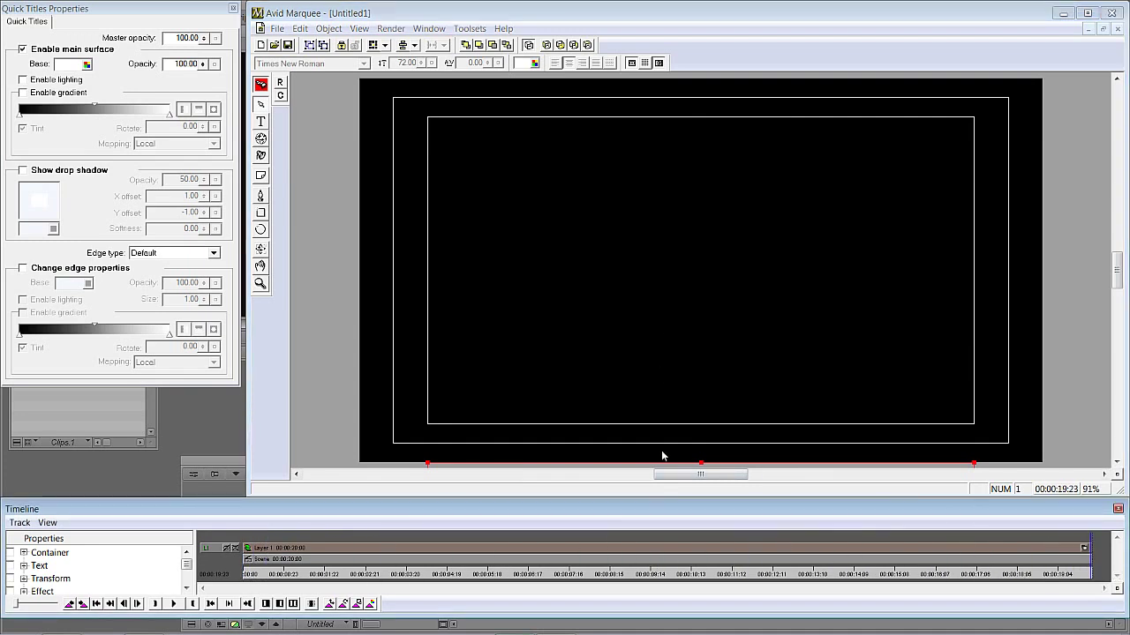
pyautogui.moveTo(526, 465); pyautogui.dragTo(559, 237)
pyautogui.moveTo(646, 428); pyautogui.dragTo(630, 253)
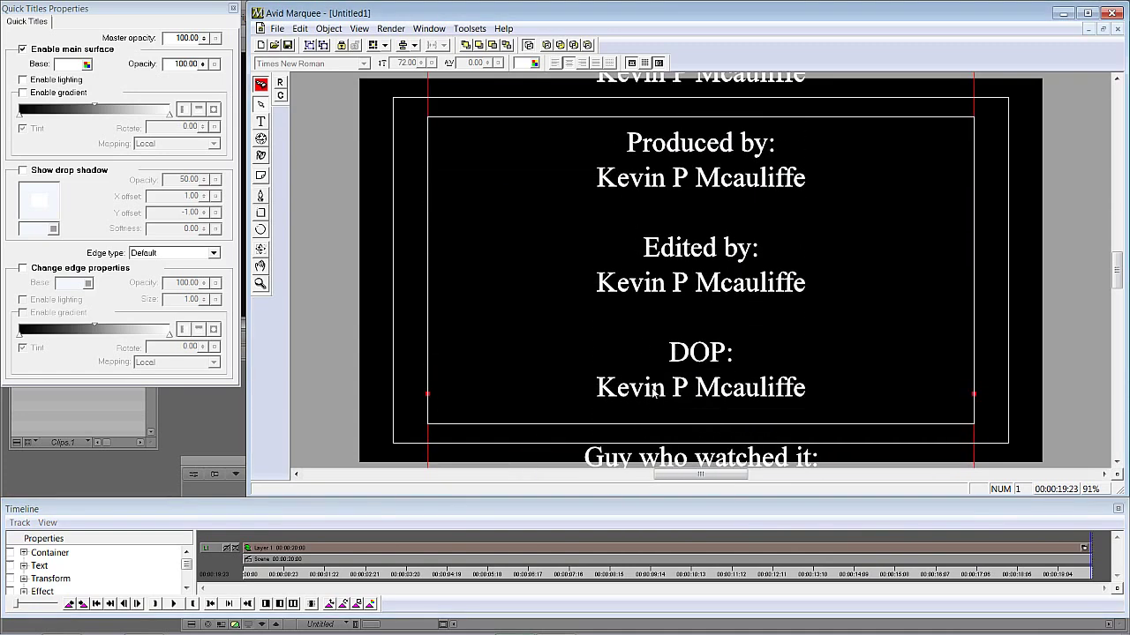
pyautogui.moveTo(650, 368); pyautogui.dragTo(653, 132)
pyautogui.moveTo(694, 395); pyautogui.dragTo(692, 188)
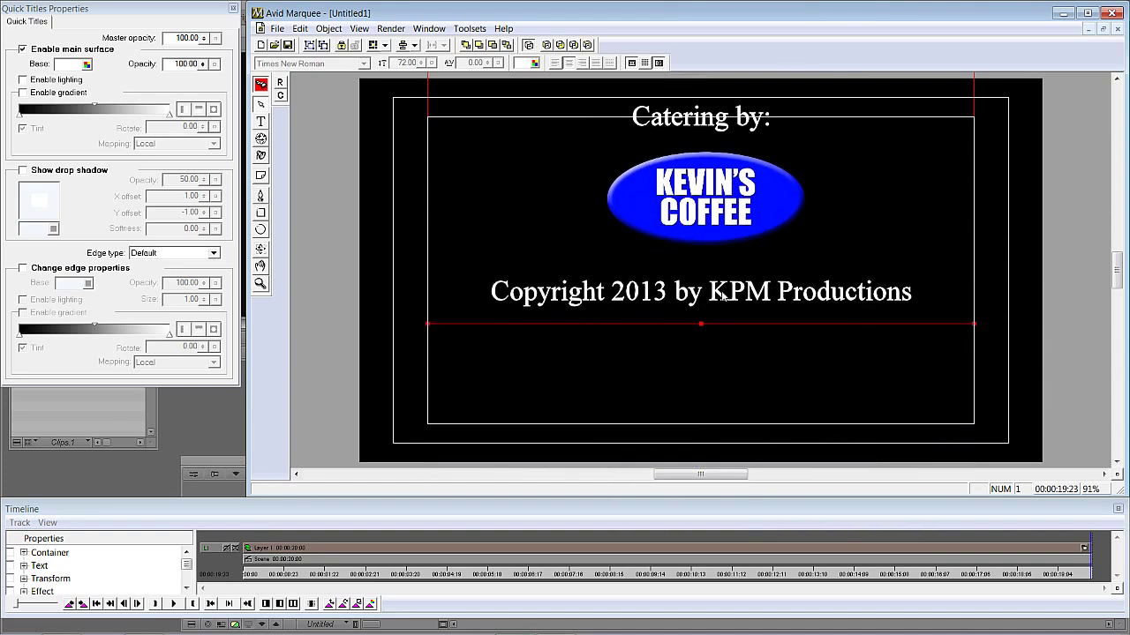
pyautogui.moveTo(706, 303); pyautogui.dragTo(649, 157)
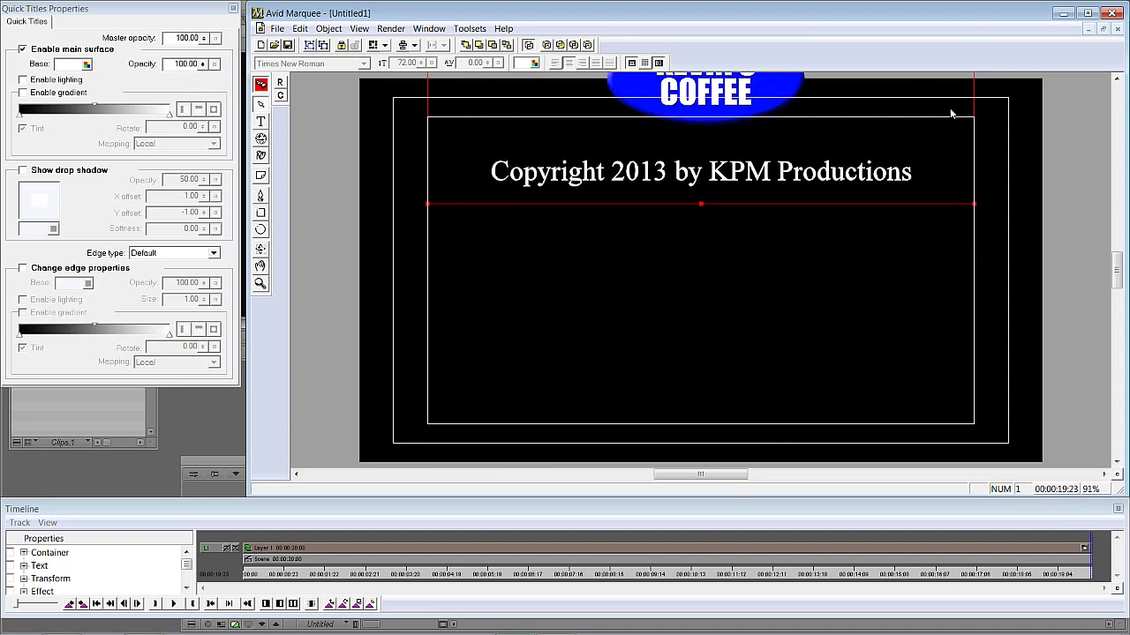
pyautogui.moveTo(646, 177); pyautogui.dragTo(643, 58)
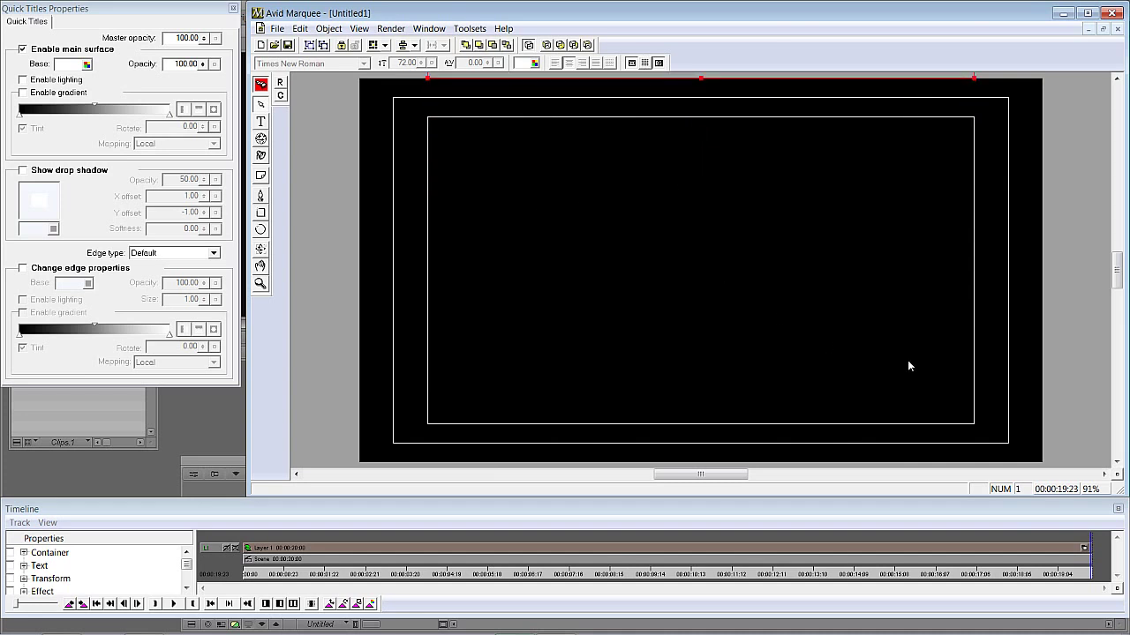
# Step: Return to about five seconds in and review Render Options, cancelling without changes
pyautogui.click(281, 97)
pyautogui.moveTo(1096, 574); pyautogui.dragTo(459, 551)
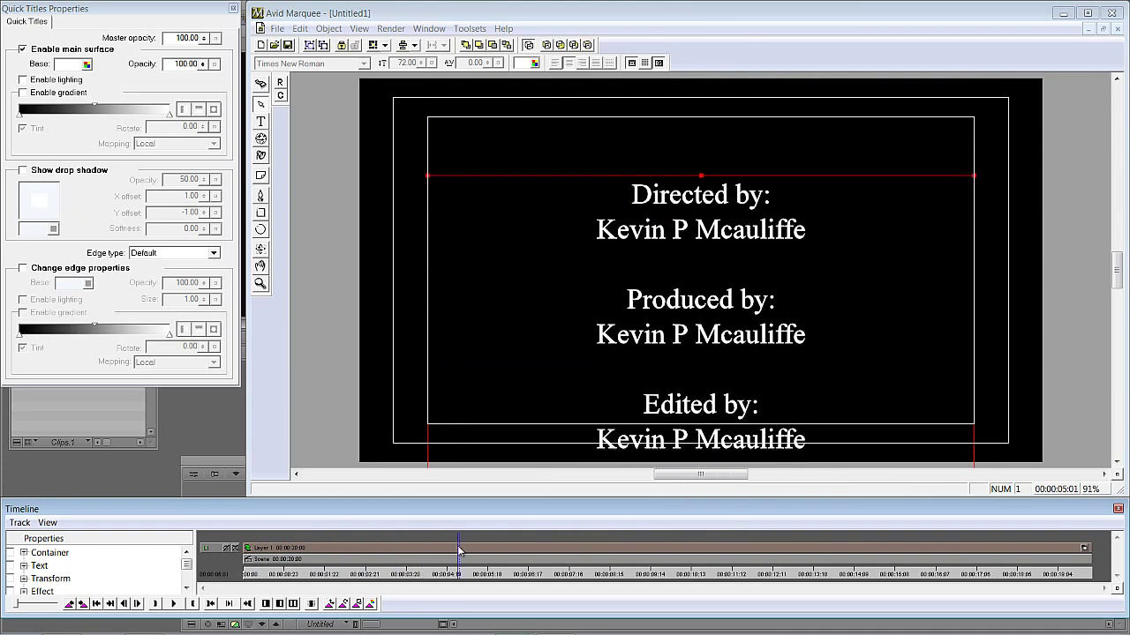
pyautogui.click(391, 29)
pyautogui.click(404, 110)
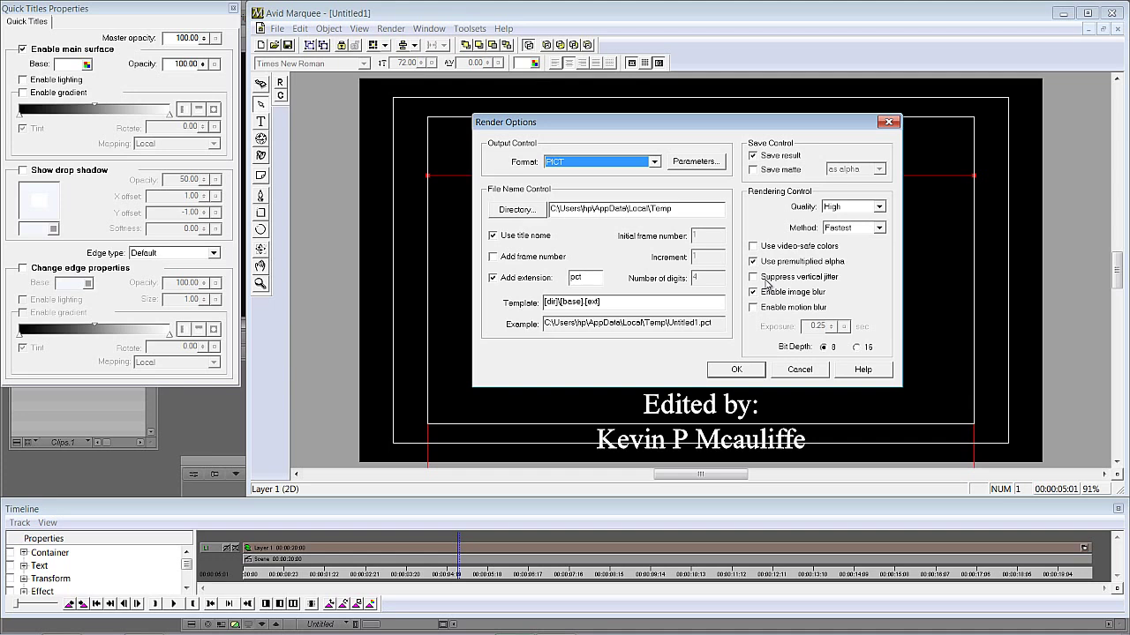
pyautogui.click(803, 371)
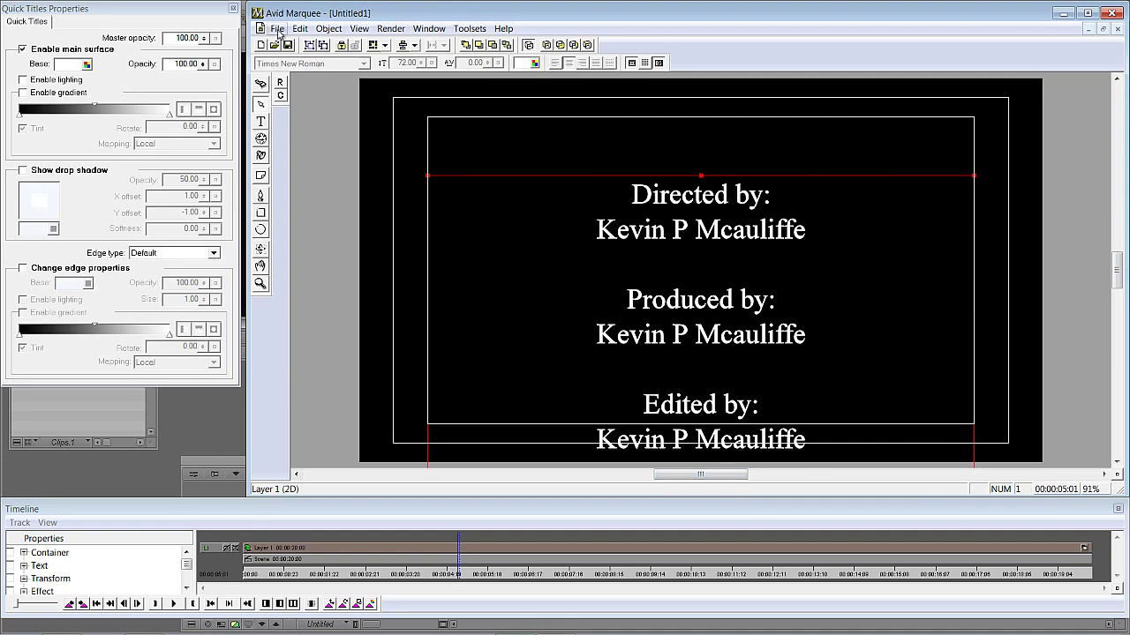
# Step: Start saving the credit roll title to an Avid bin with Save All to Bin
pyautogui.click(278, 29)
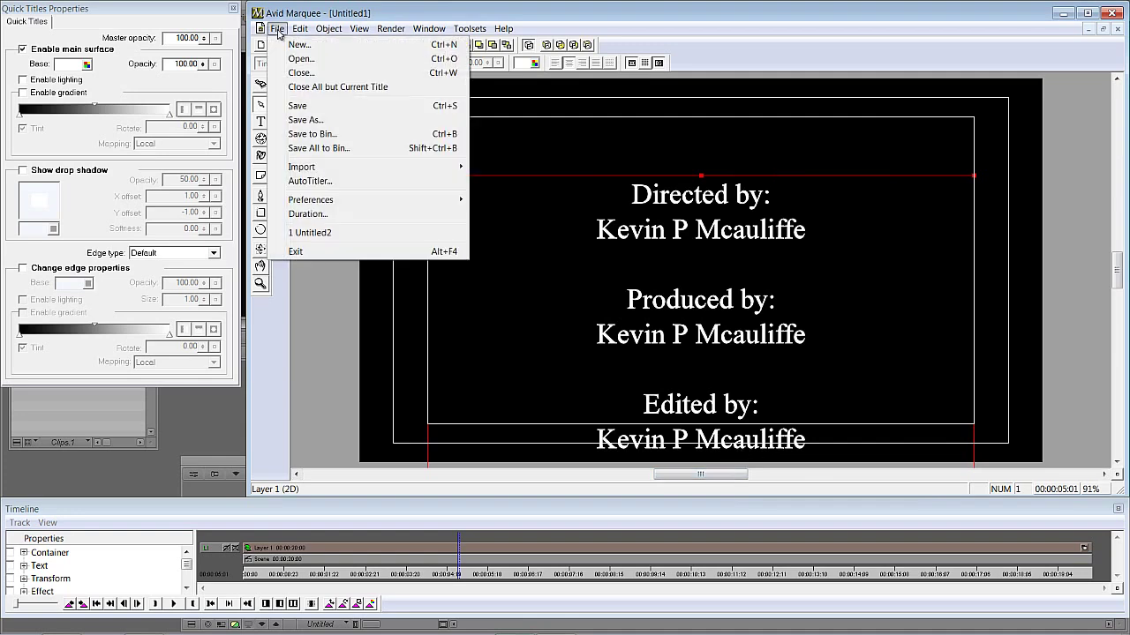
pyautogui.click(309, 147)
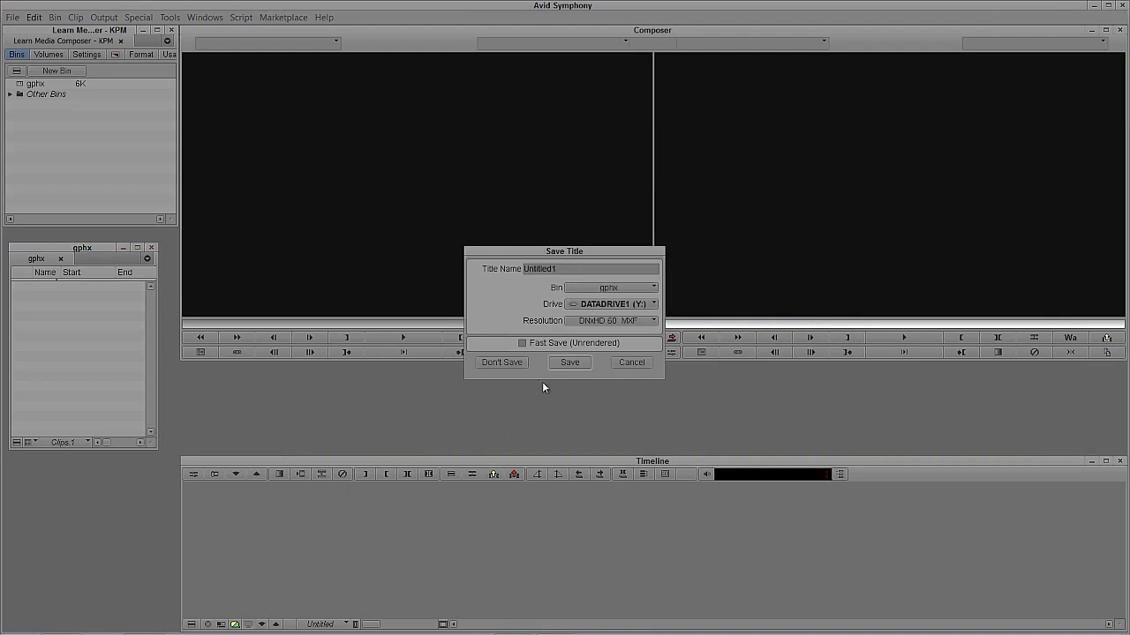
# Step: Save Untitled1 to bin gphx on DATADRIVE1 as DNxHD 60 MXF and let media creation finish
pyautogui.click(582, 362)
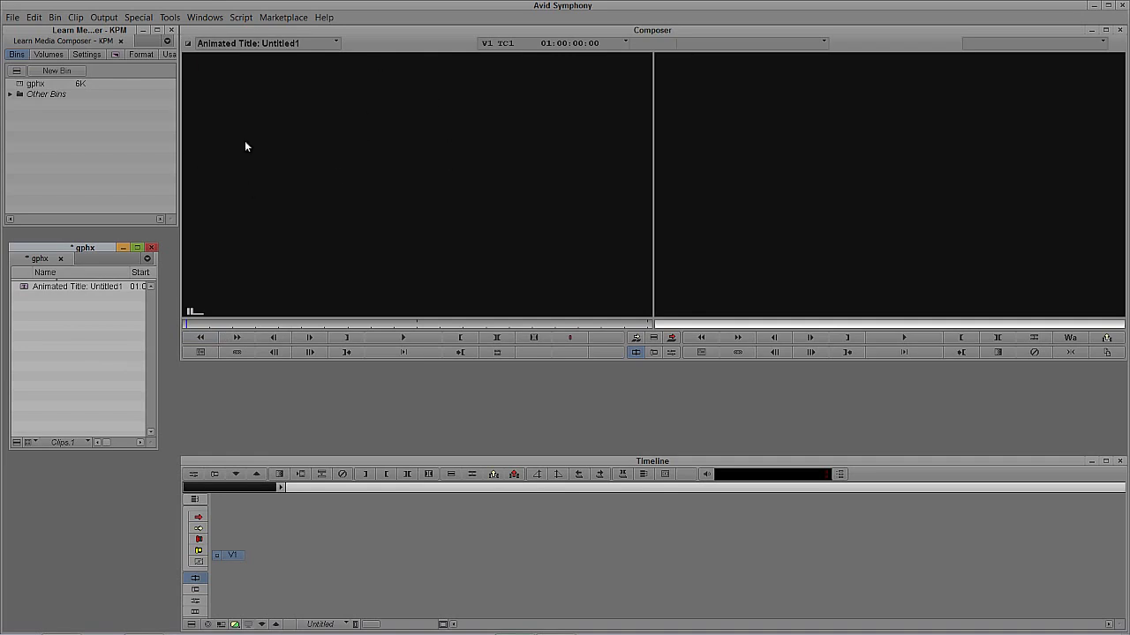
# Step: Resize the gphx bin and play the credit roll through to the logo and Copyright line
pyautogui.moveTo(156, 449)
pyautogui.mouseDown()
pyautogui.moveTo(397, 457)
pyautogui.moveTo(150, 432)
pyautogui.mouseUp()
pyautogui.moveTo(232, 324); pyautogui.dragTo(338, 338)
pyautogui.click(402, 337)
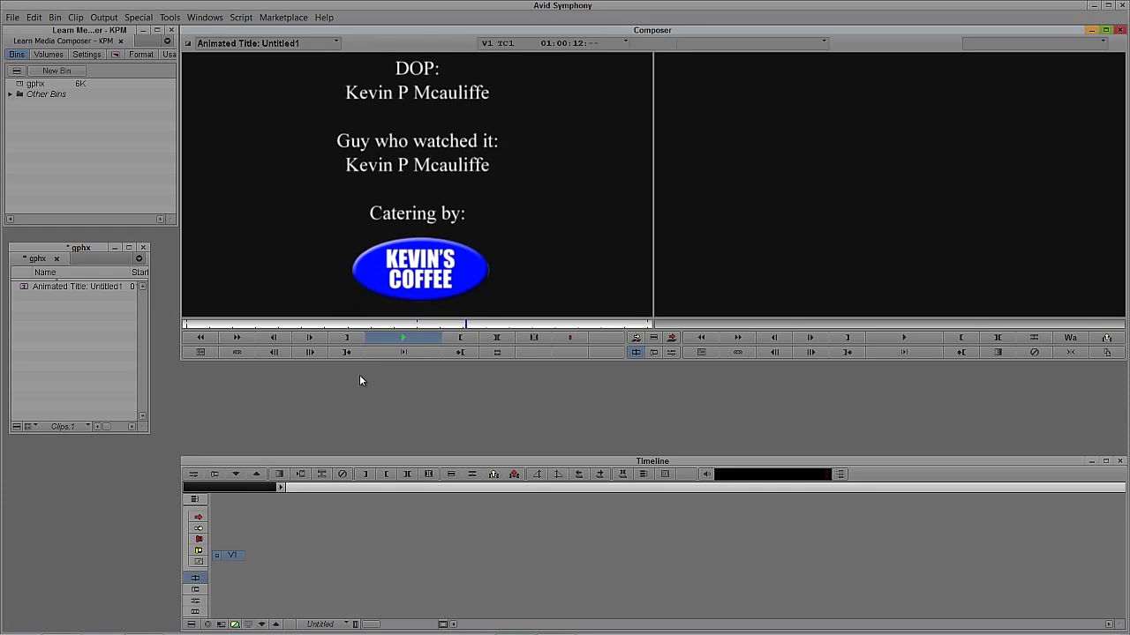
pyautogui.click(394, 340)
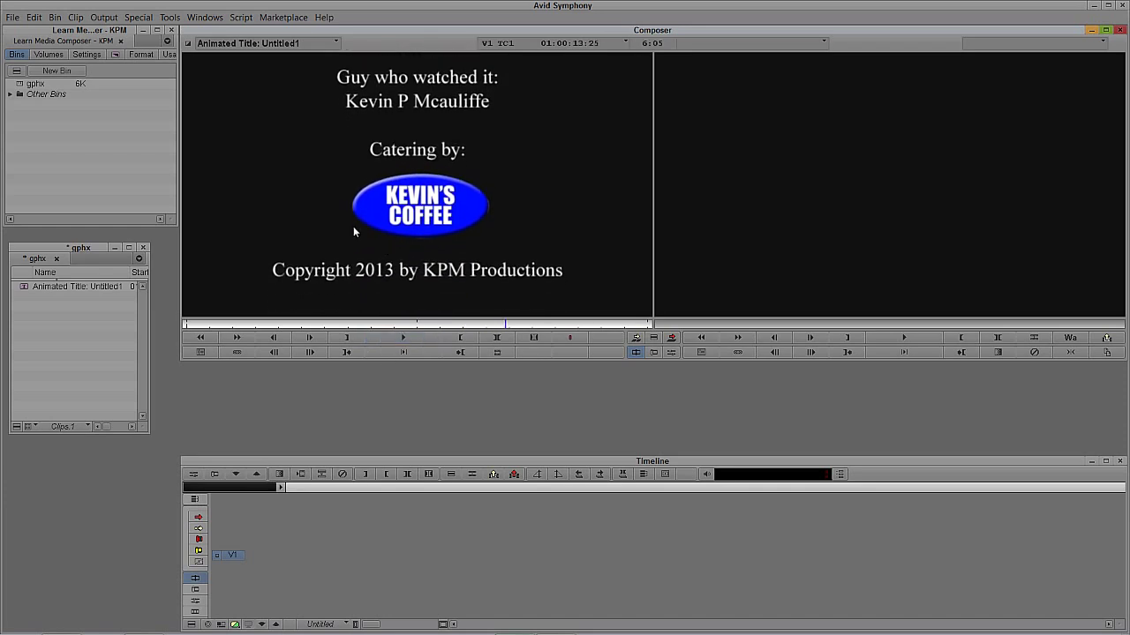
# Step: Open the Gliding bin and splice clip 000940_VTXHD.mov into a new sequence stored in gphx
pyautogui.click(10, 94)
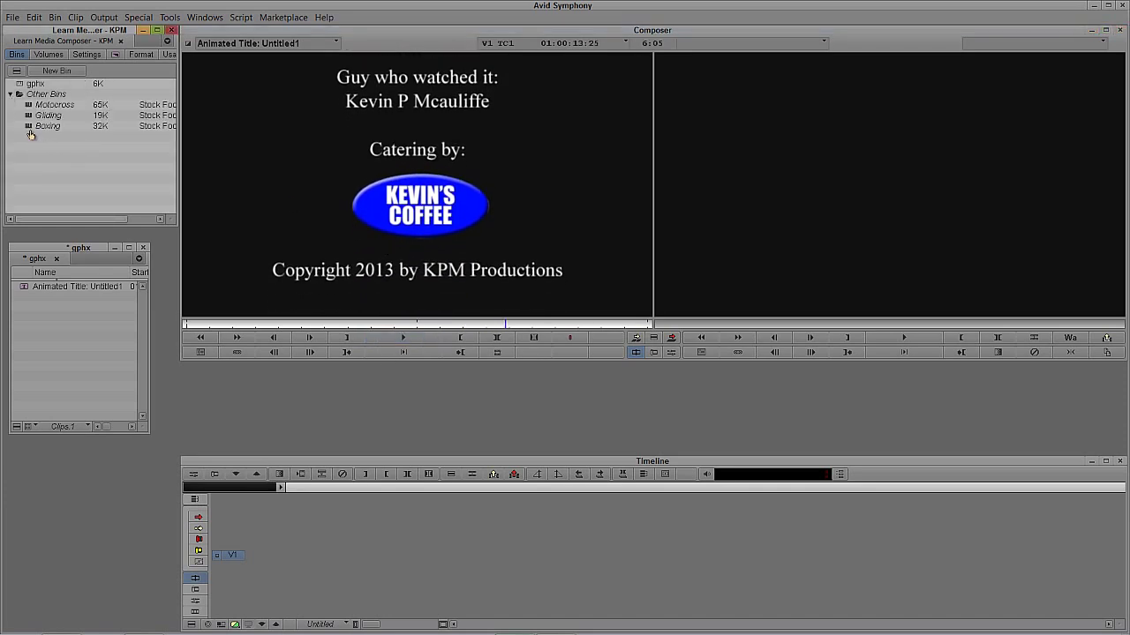
pyautogui.doubleClick(31, 106)
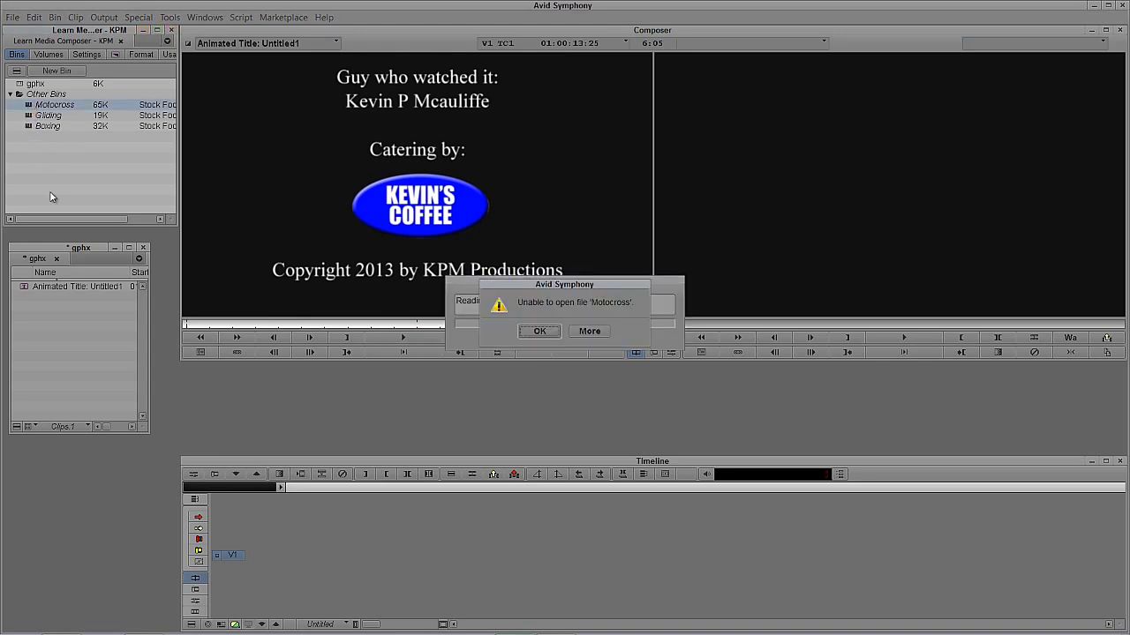
pyautogui.click(539, 331)
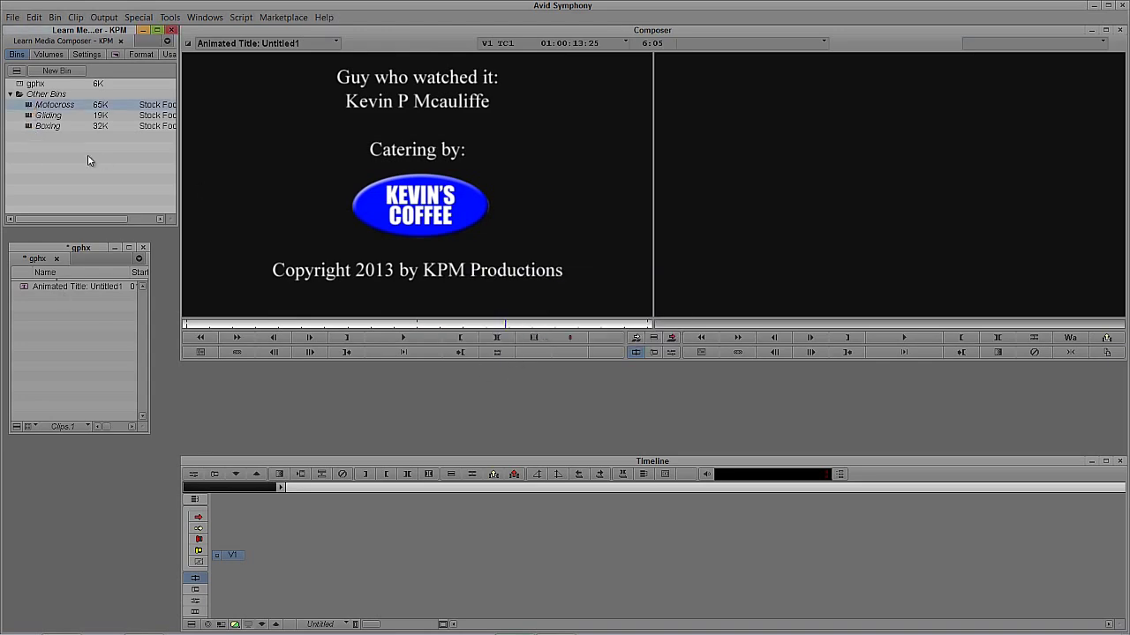
pyautogui.doubleClick(28, 123)
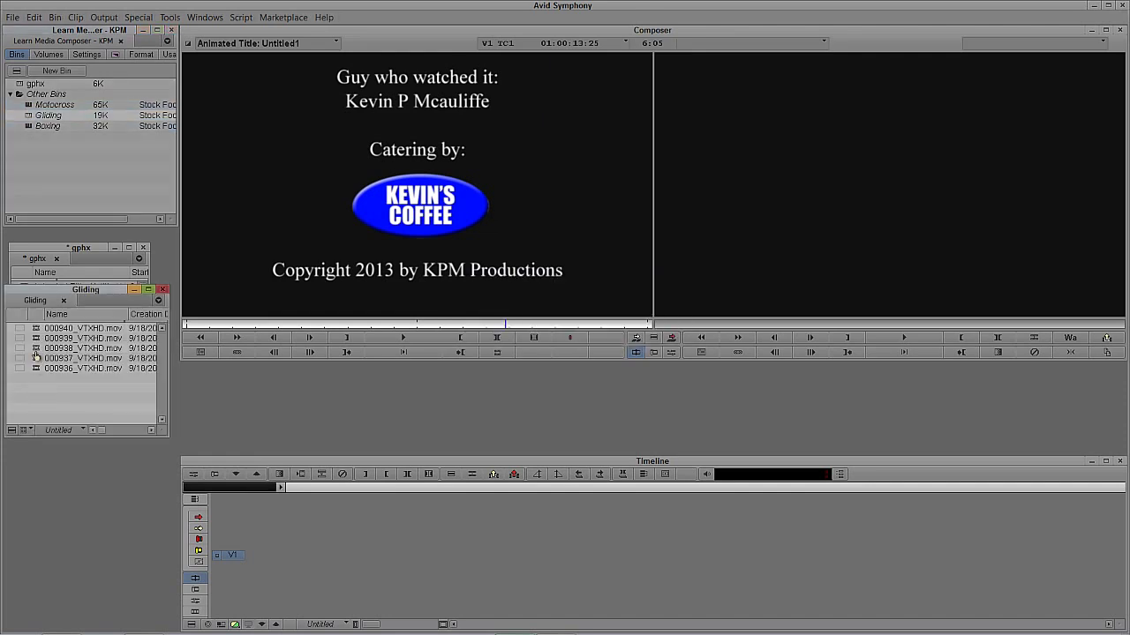
pyautogui.doubleClick(36, 329)
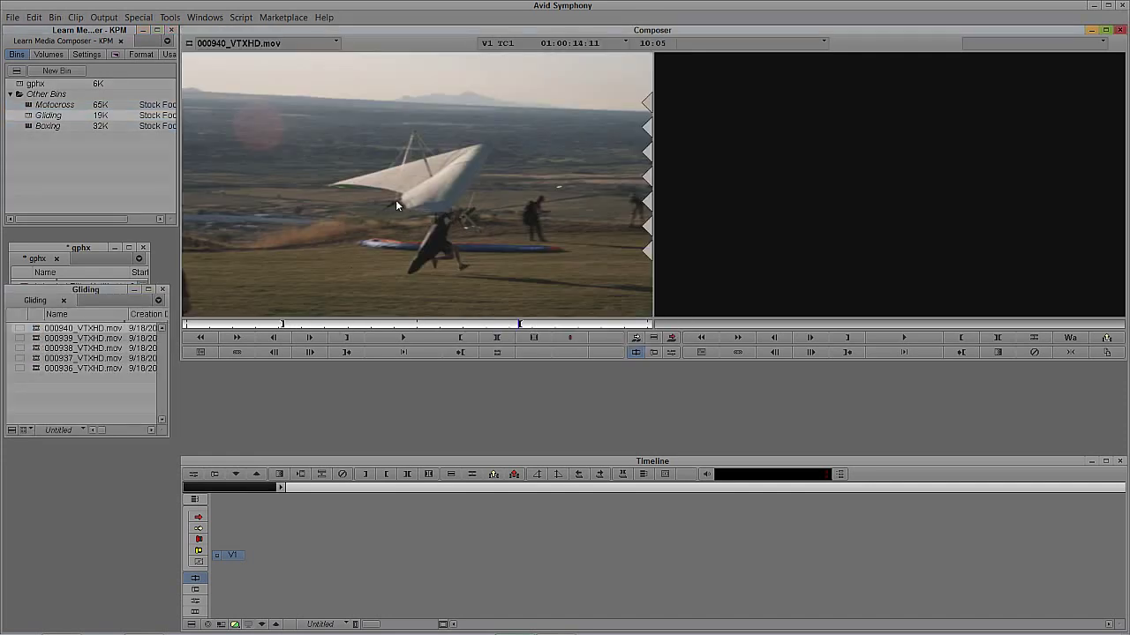
pyautogui.press('v')
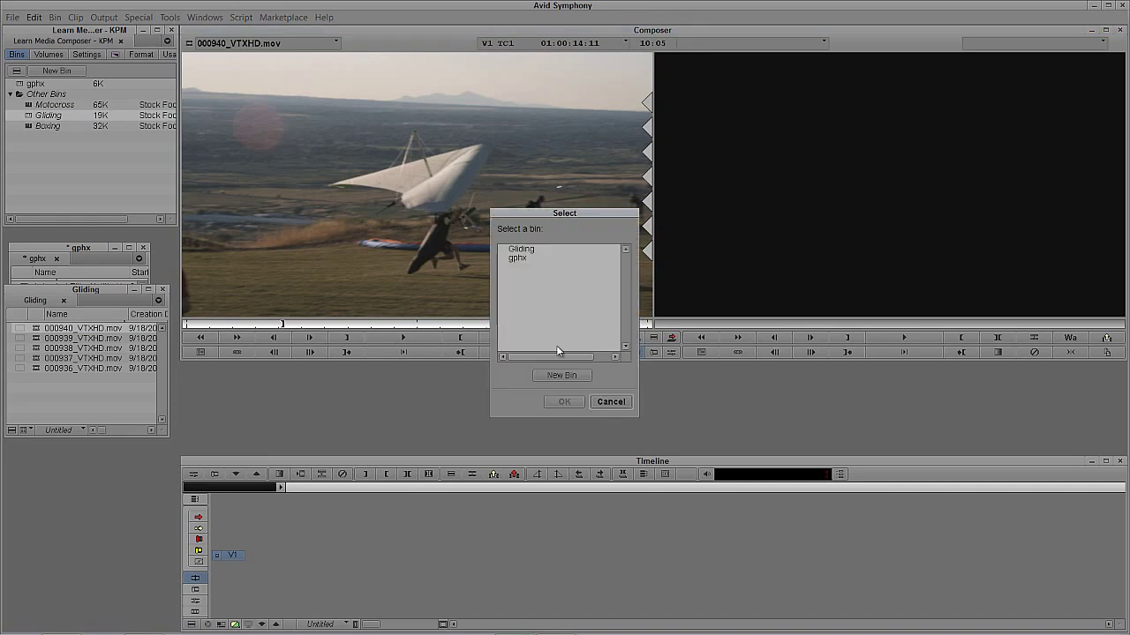
pyautogui.click(537, 257)
pyautogui.click(564, 401)
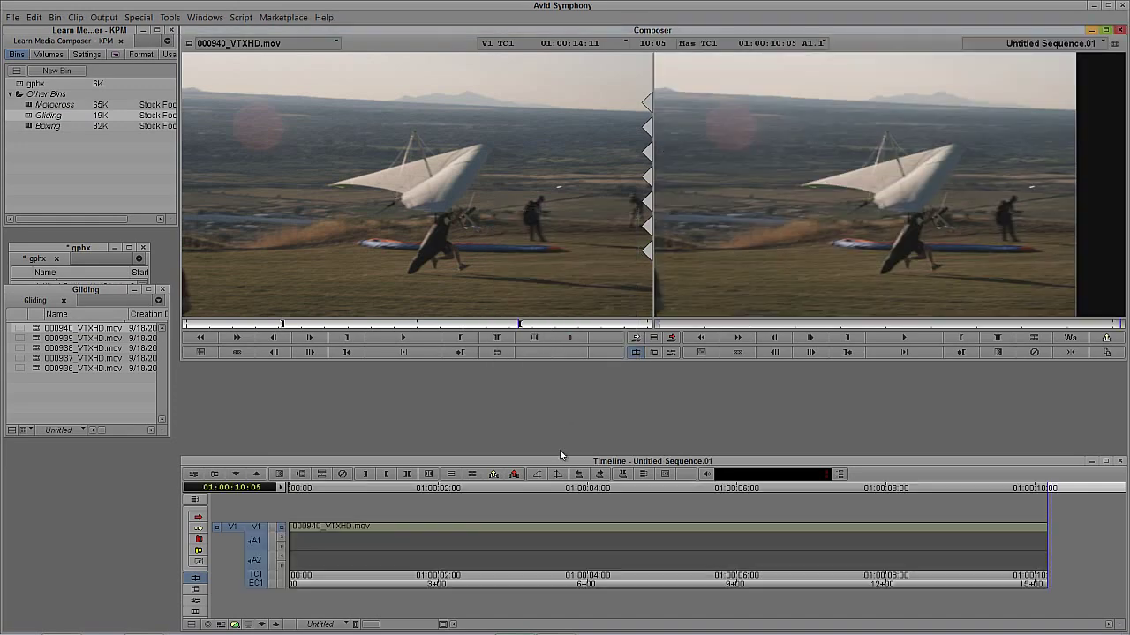
# Step: Splice 000939_VTXHD.mov after it with a 24-frame dissolve, and add a V2 track
pyautogui.doubleClick(37, 338)
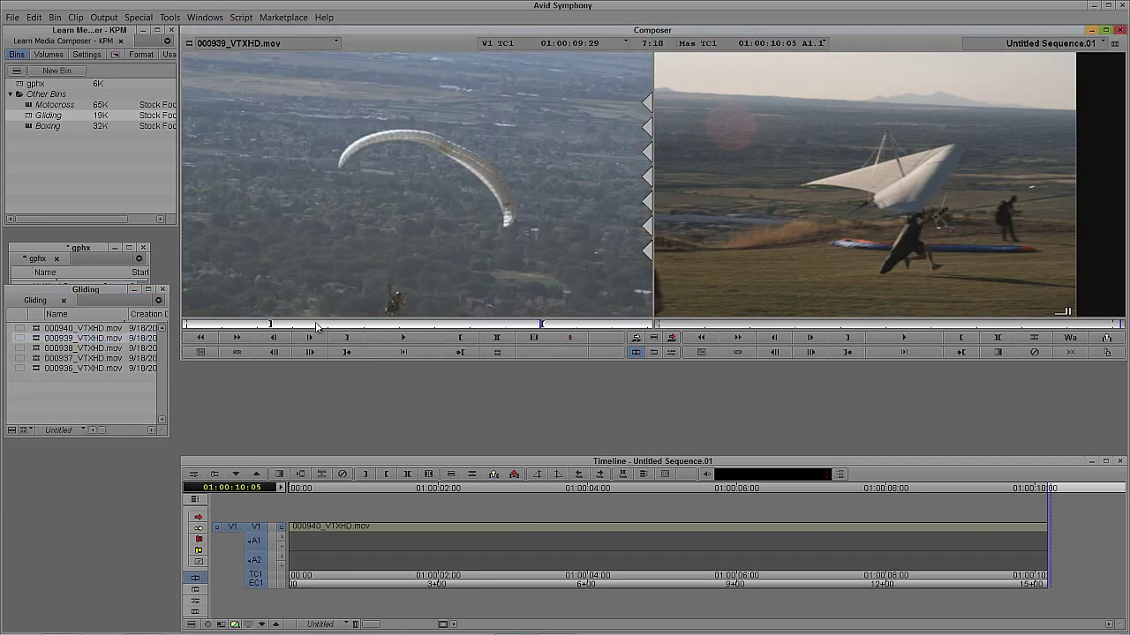
pyautogui.click(253, 325)
pyautogui.moveTo(269, 332); pyautogui.dragTo(598, 325)
pyautogui.moveTo(479, 244); pyautogui.dragTo(722, 544)
pyautogui.press('\\')
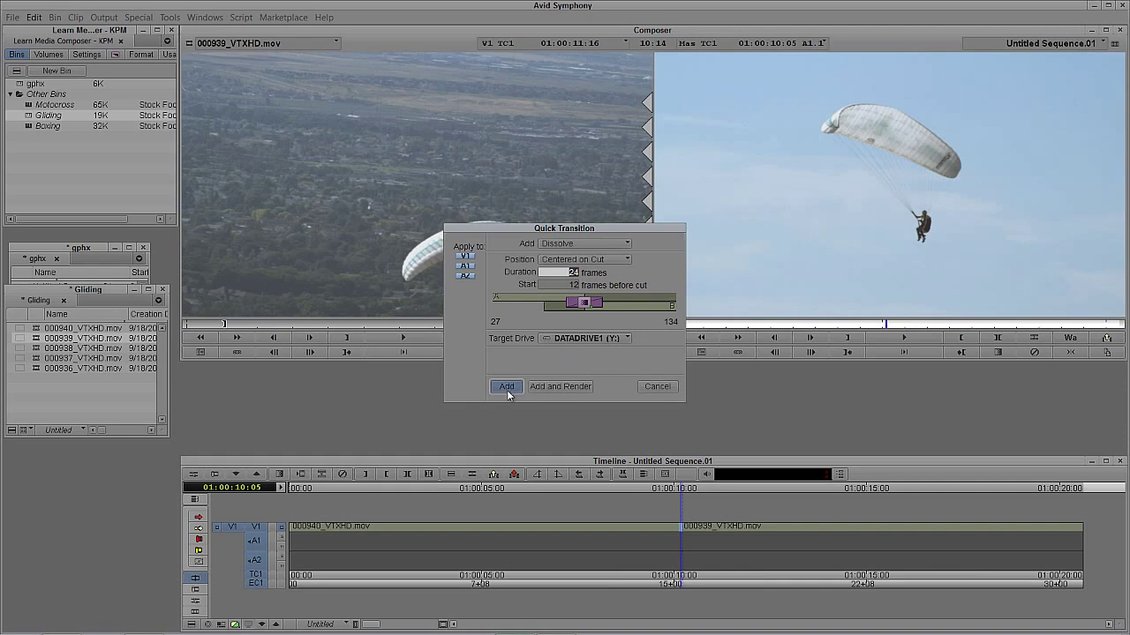
pyautogui.click(507, 388)
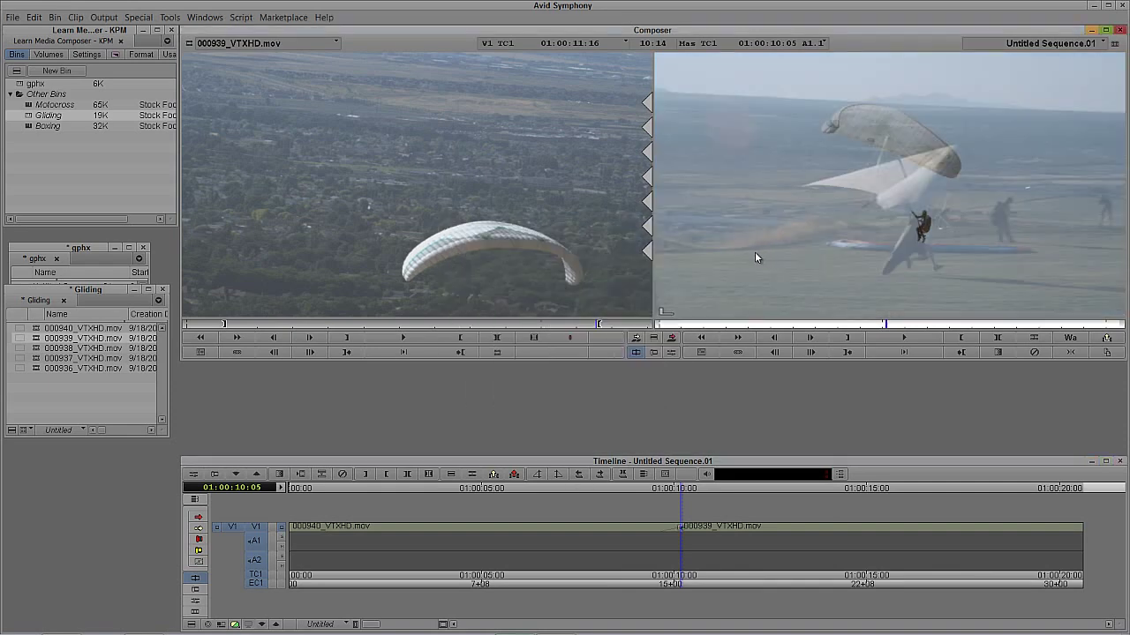
pyautogui.hotkey('ctrl', 'y')
# Step: Patch source video to V2, put the Untitled1 credit roll on V2, and play from the start
pyautogui.click(255, 555)
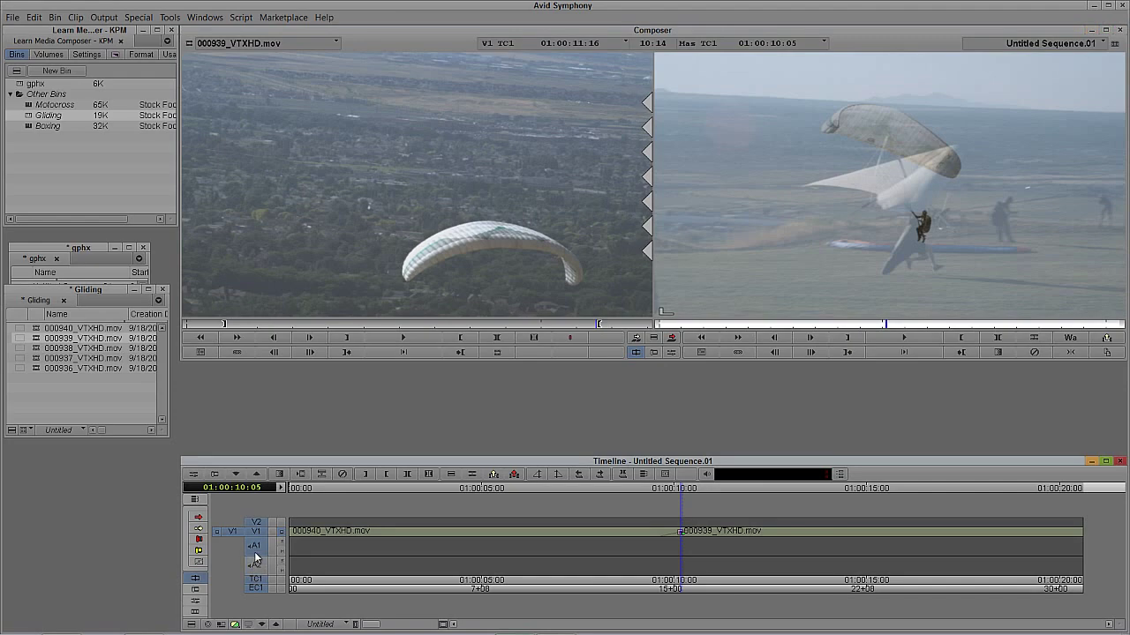
pyautogui.click(347, 529)
pyautogui.moveTo(232, 531); pyautogui.dragTo(233, 522)
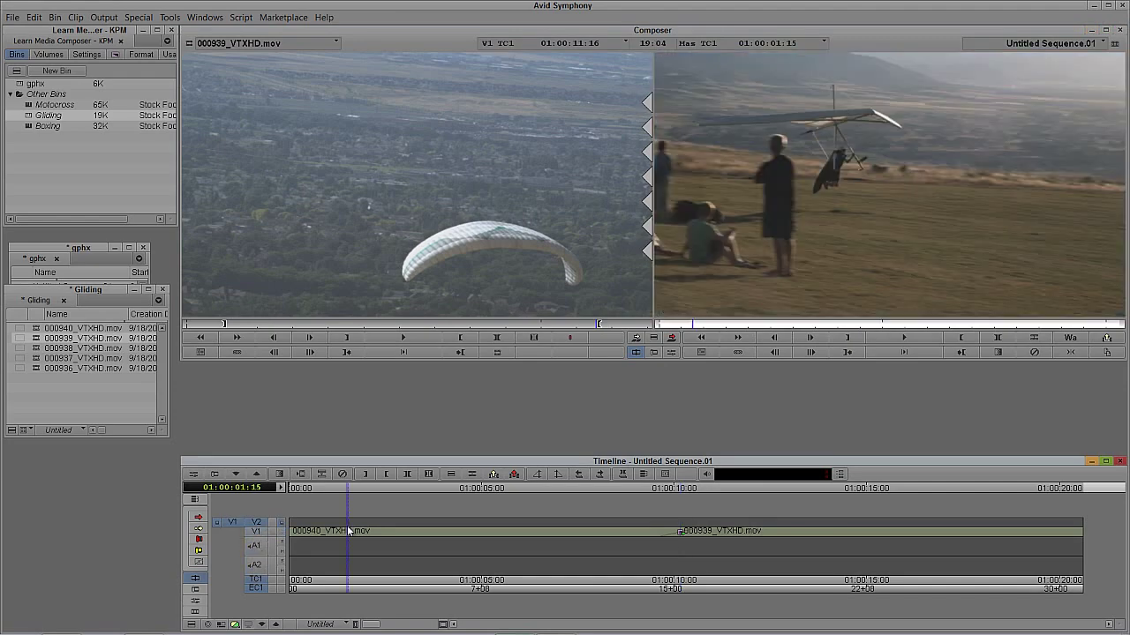
pyautogui.click(66, 277)
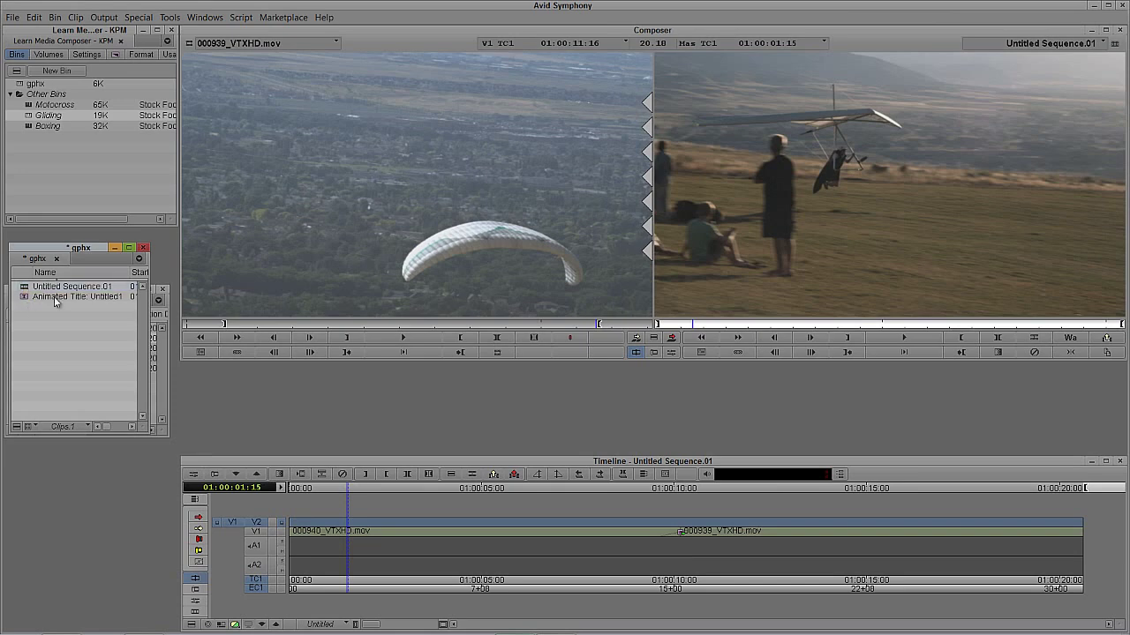
pyautogui.moveTo(24, 297); pyautogui.dragTo(785, 218)
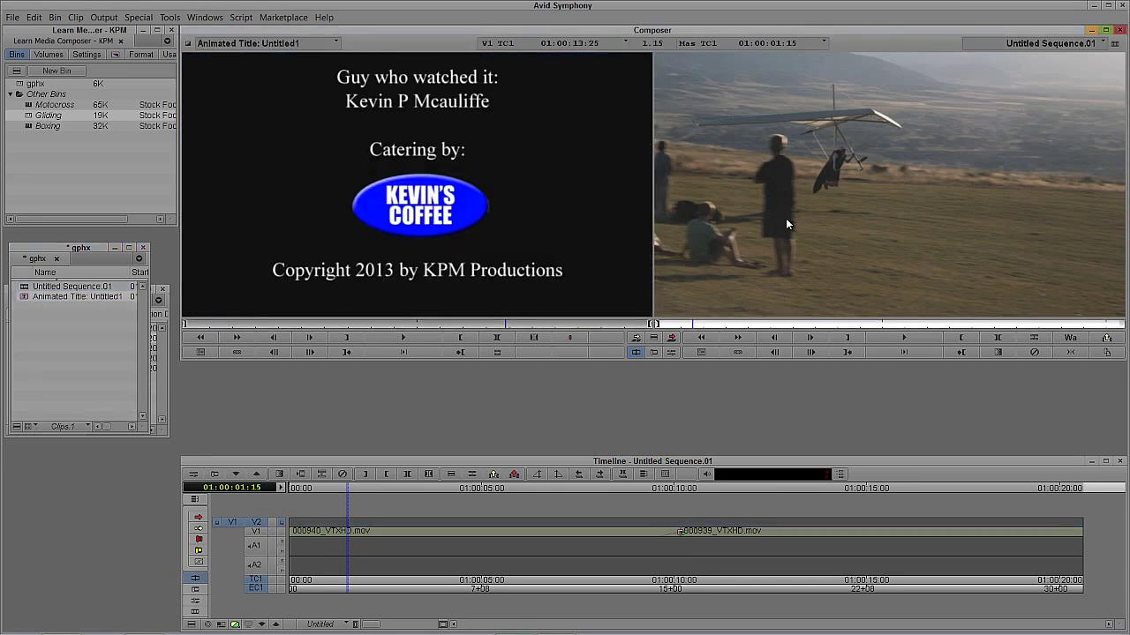
pyautogui.moveTo(627, 545); pyautogui.dragTo(210, 526)
pyautogui.press('space')
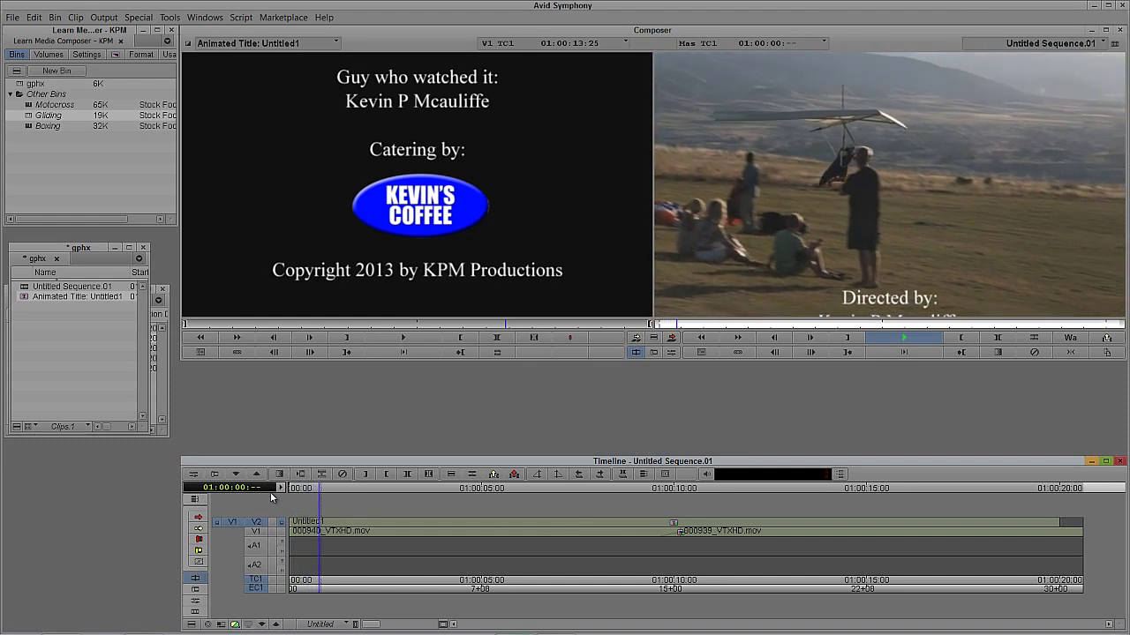